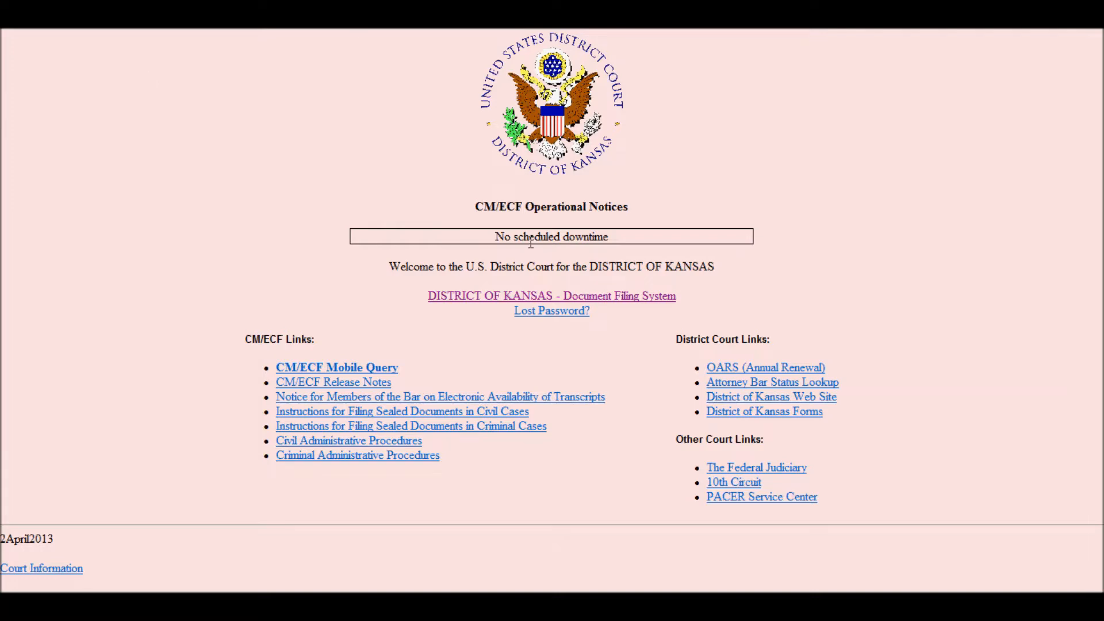
- Log into the District of Kansas filing system with the filer login and password, acknowledging the redaction rules
left_click(482, 297)
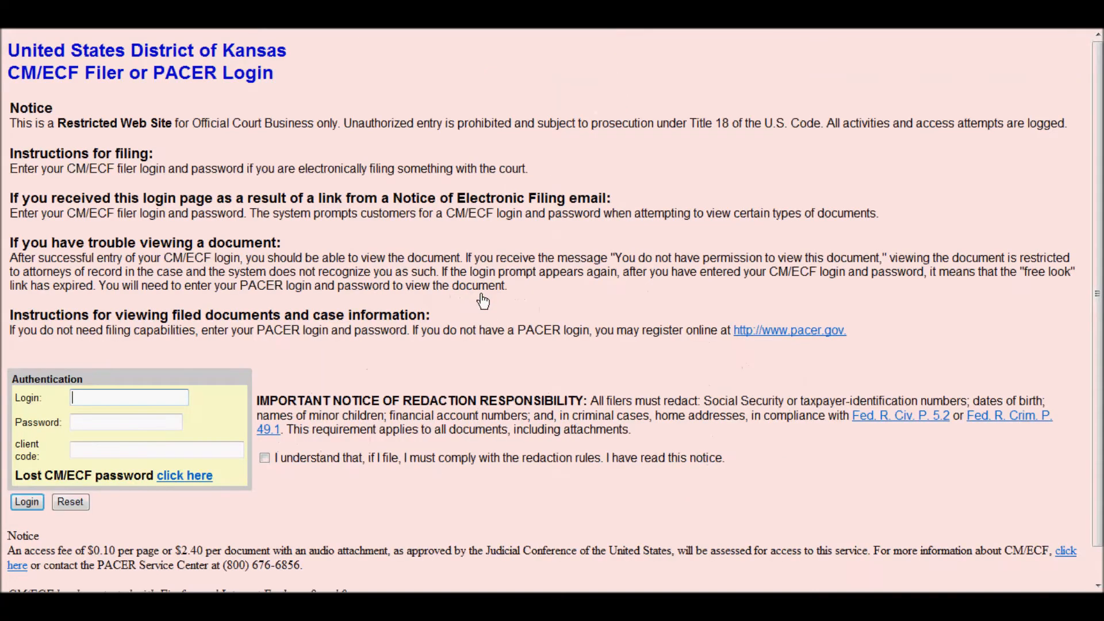
left_click(100, 395)
type("Amber1234")
key("Tab")
type("*****")
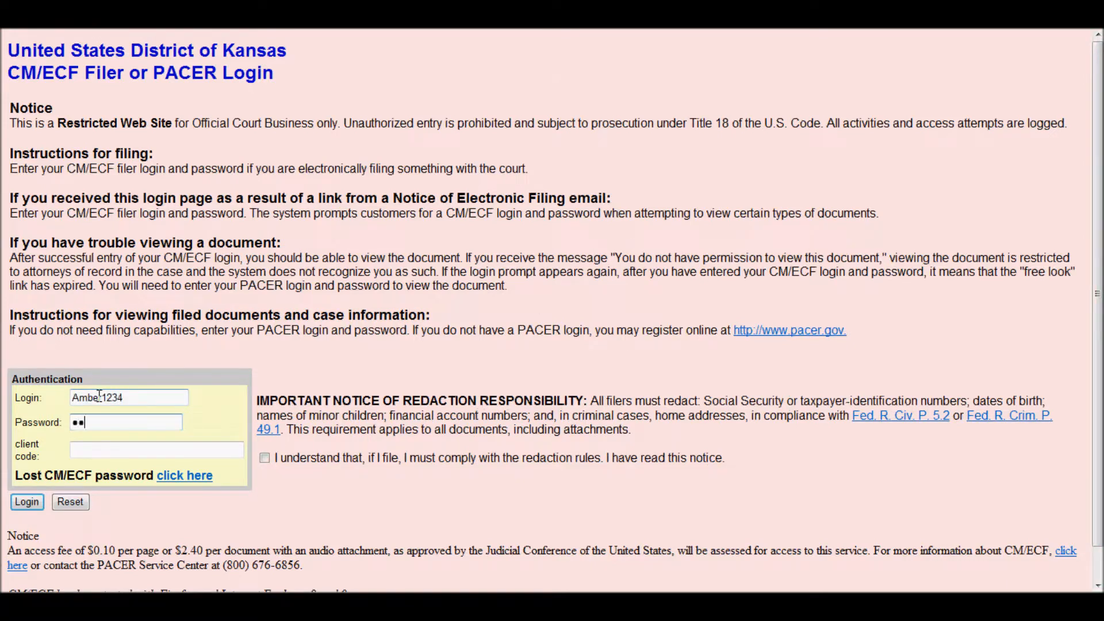
type("*********")
left_click(265, 458)
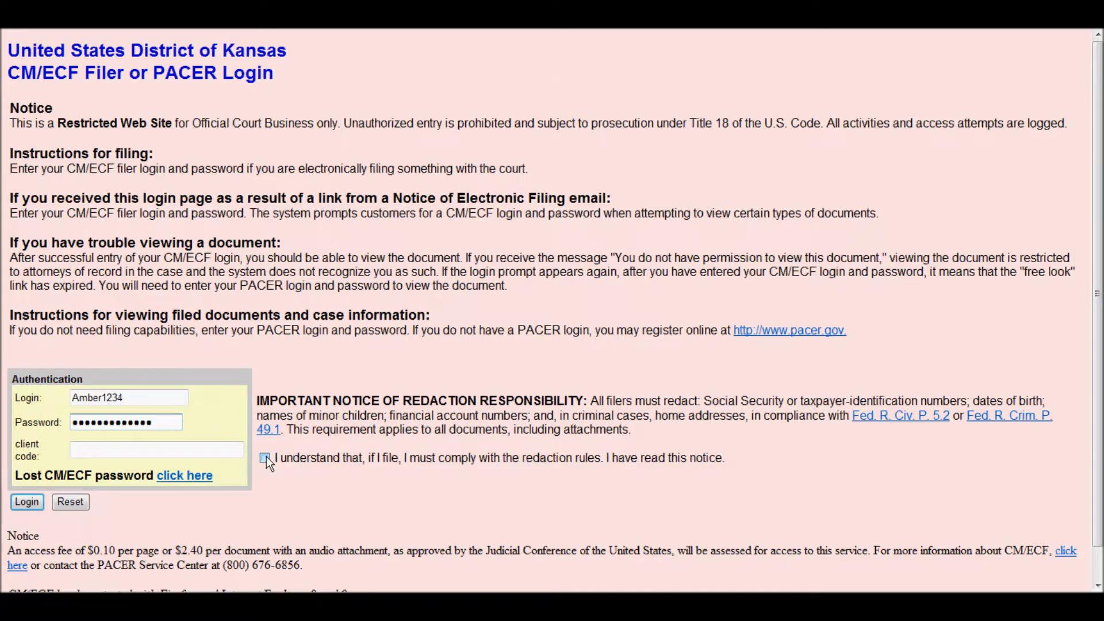
left_click(20, 504)
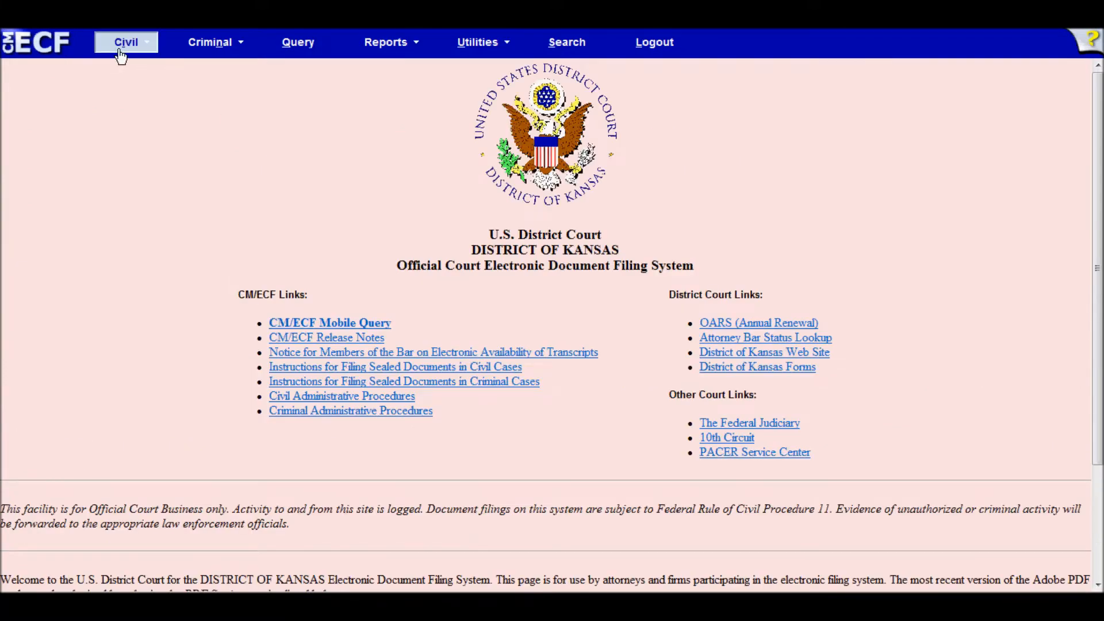
- Choose KSD Open a New Case from the Civil Events list and continue past the notices
left_click(123, 43)
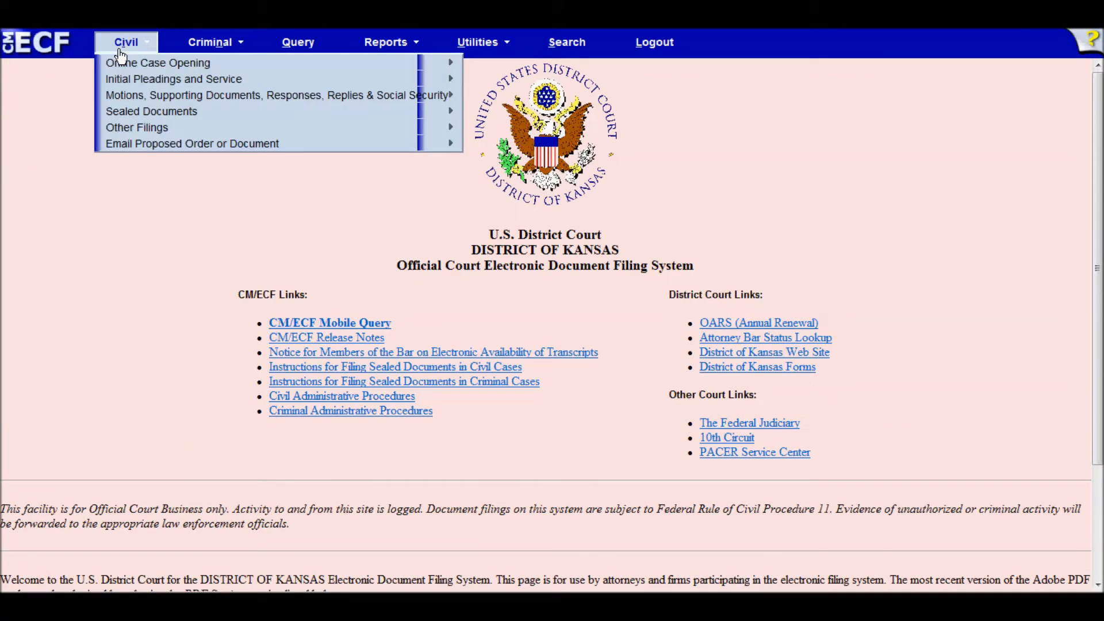
left_click(123, 43)
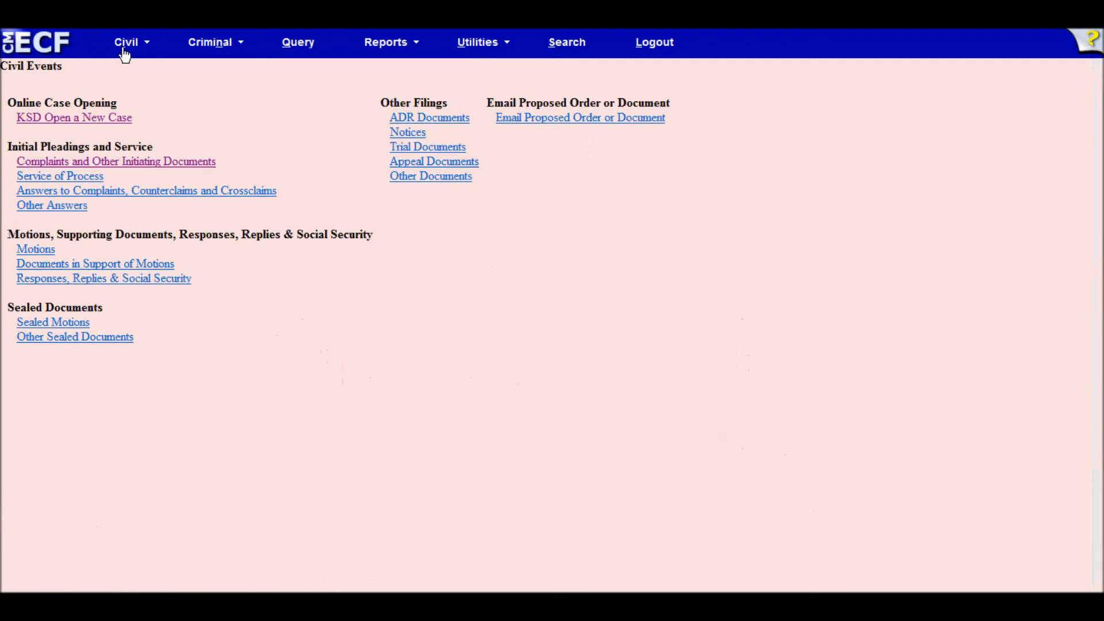
left_click(76, 120)
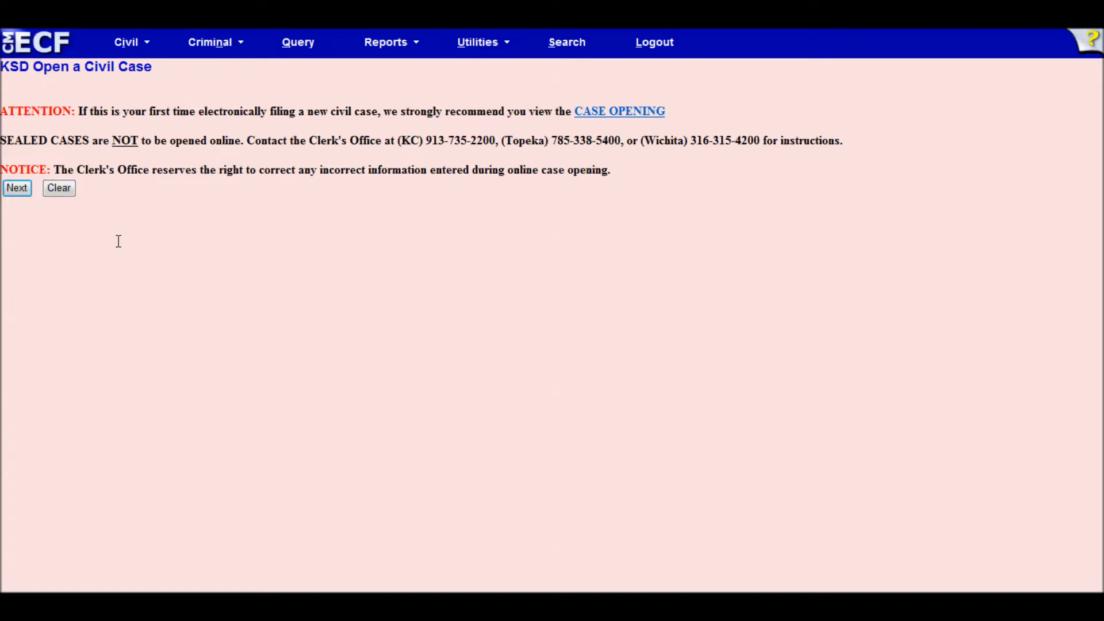
left_click(17, 191)
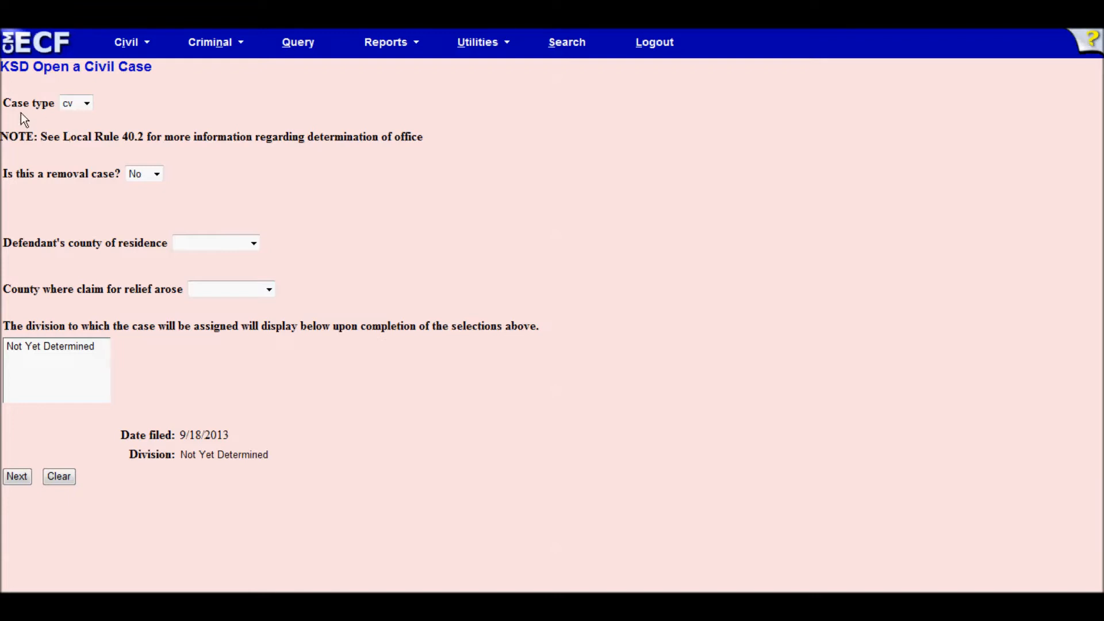
left_click(87, 104)
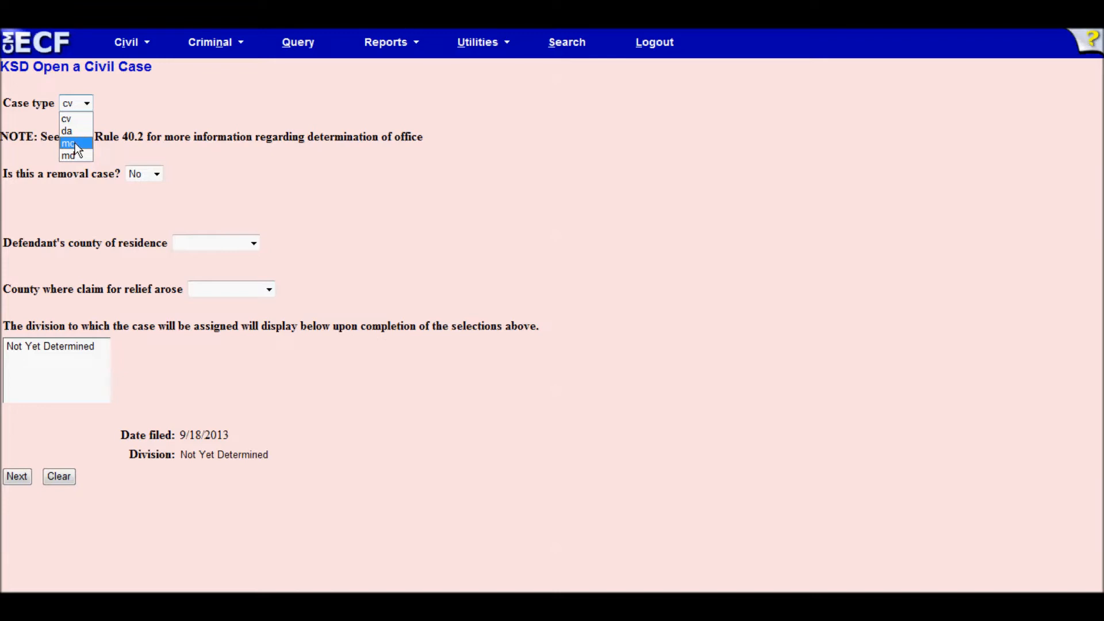
left_click(71, 114)
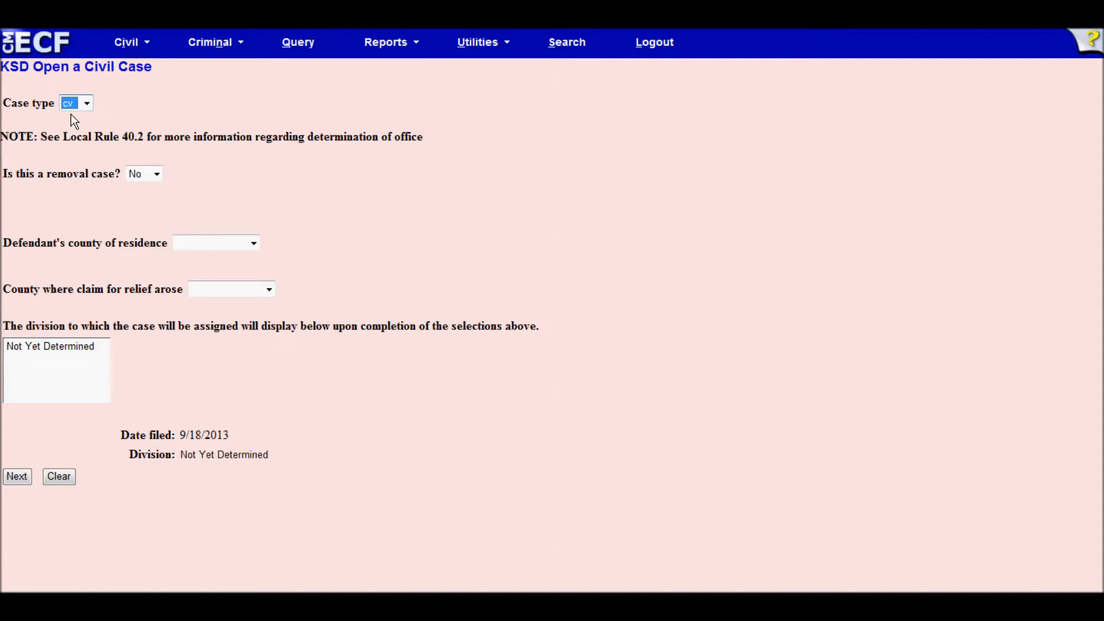
left_click(41, 202)
left_click(157, 174)
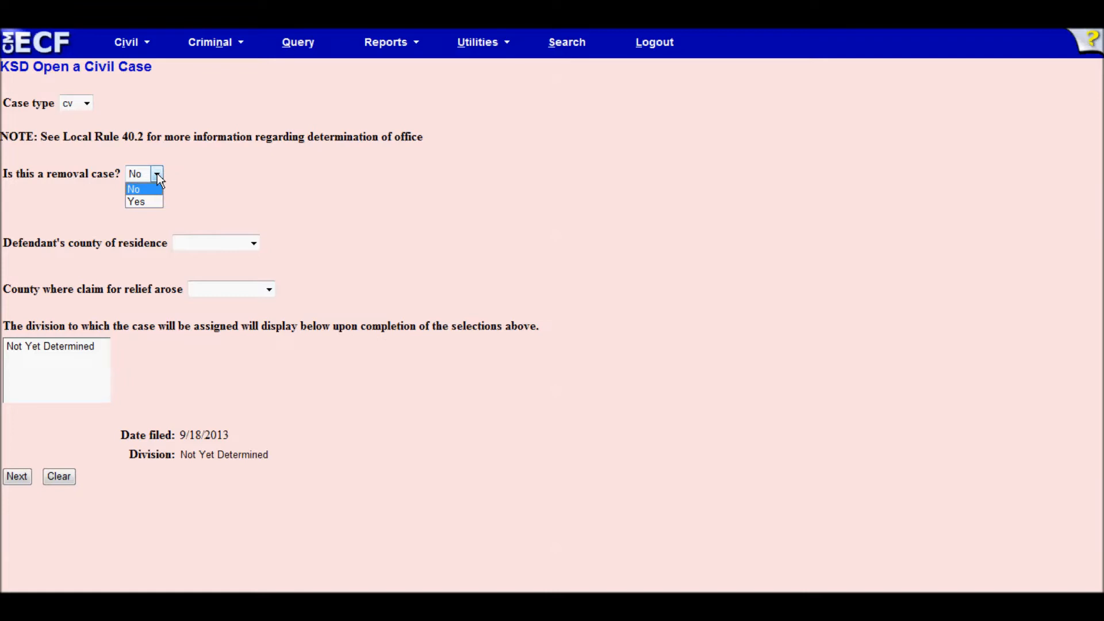
left_click(144, 202)
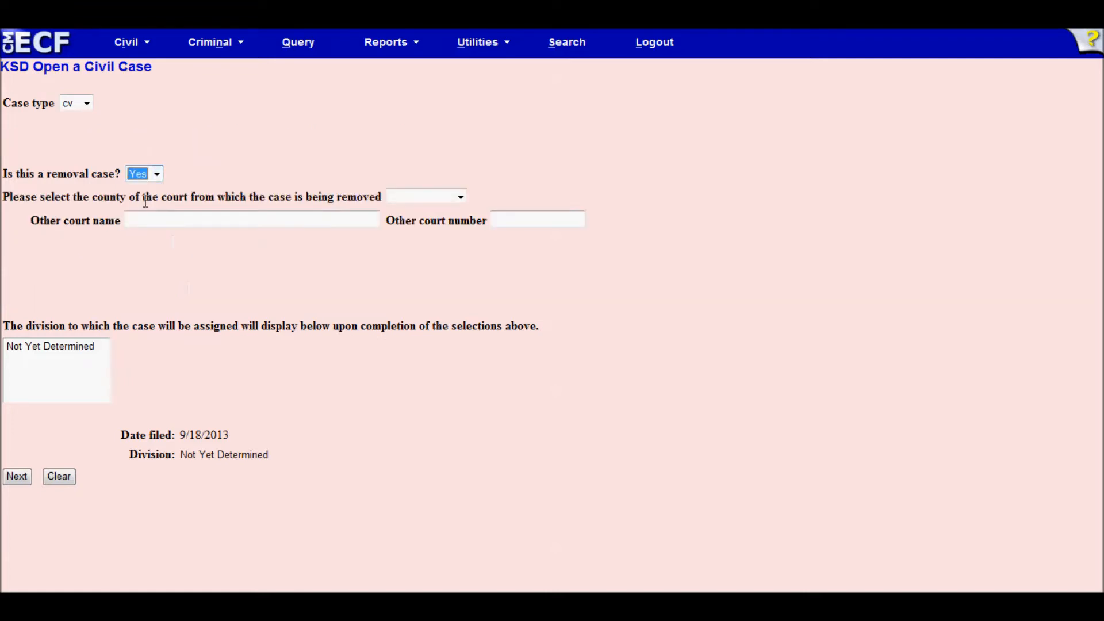
left_click(459, 198)
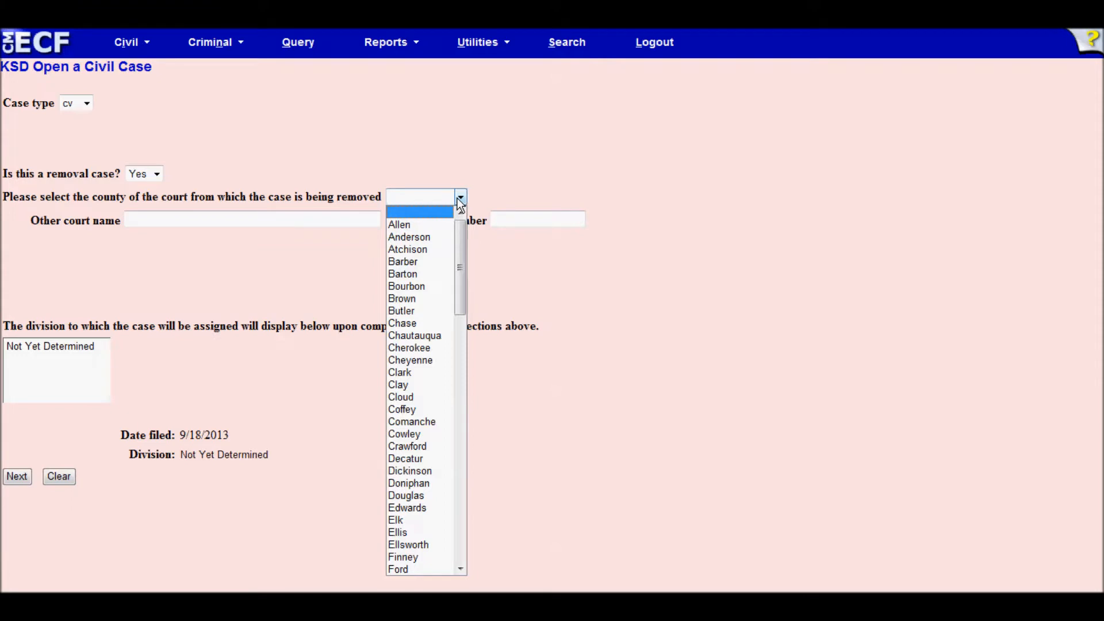
left_click(150, 222)
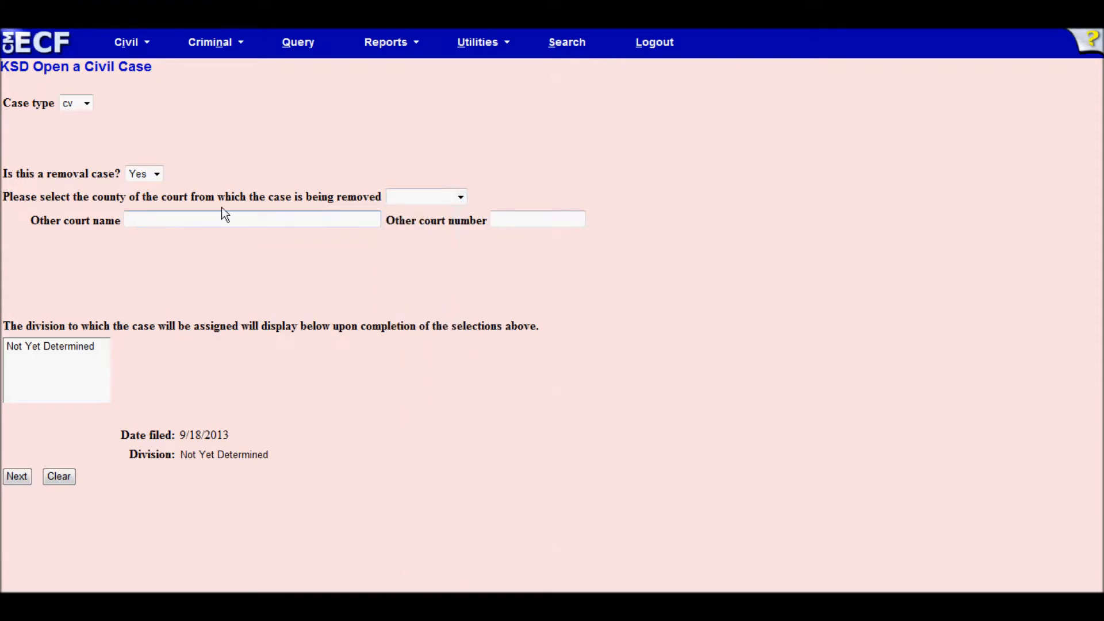
left_click(521, 223)
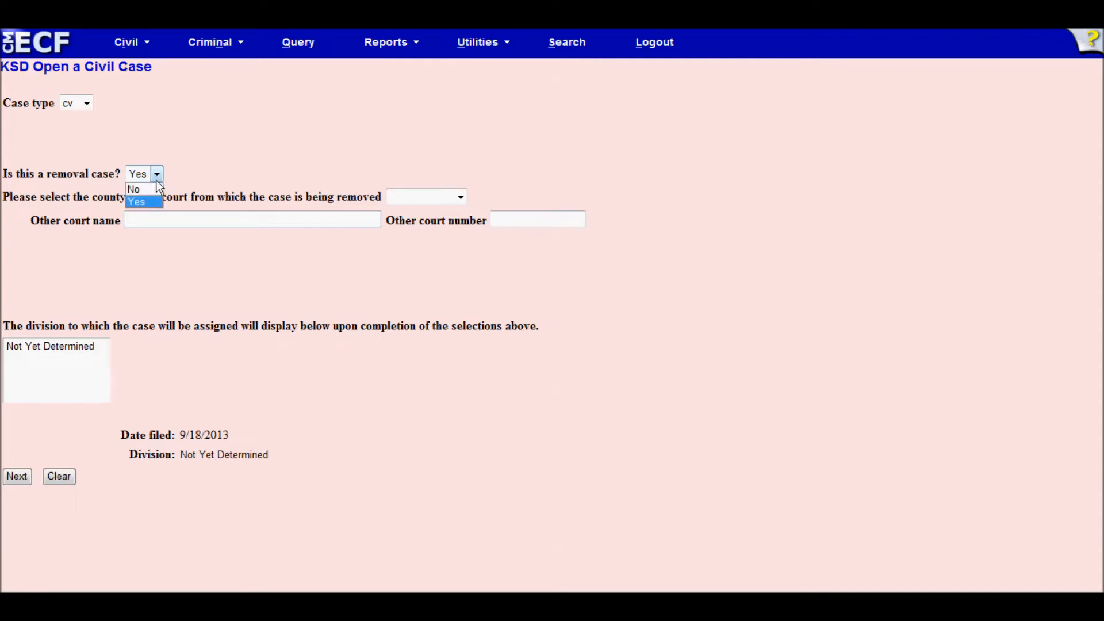
left_click(145, 190)
left_click(89, 202)
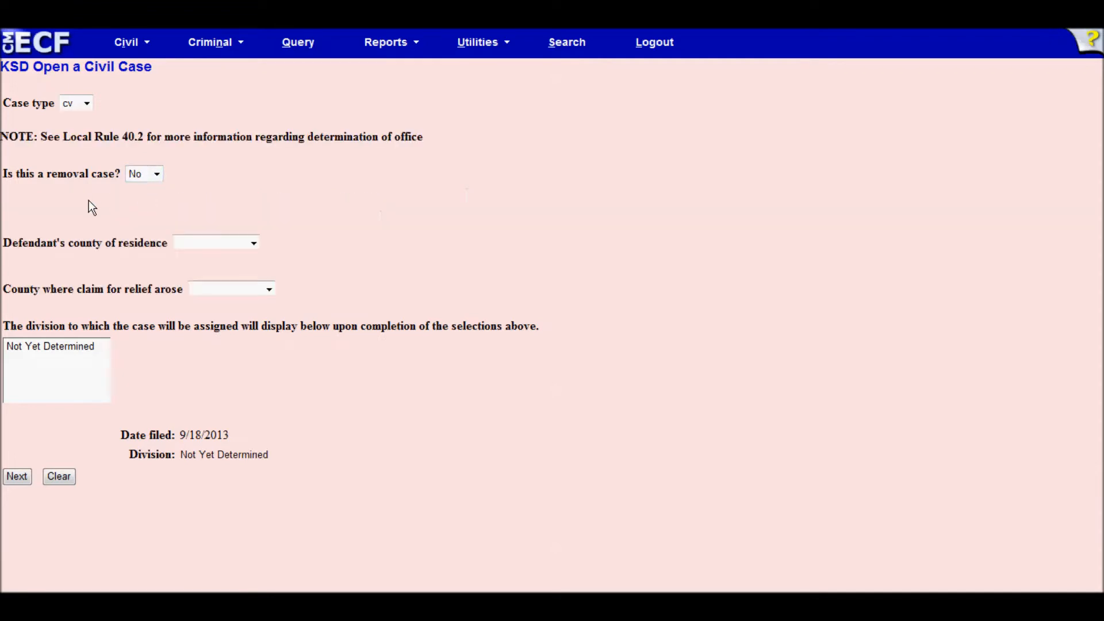
- Pick Coffey as defendant's county, Comanche as claim county, and the Wichita division, then continue
left_click(253, 244)
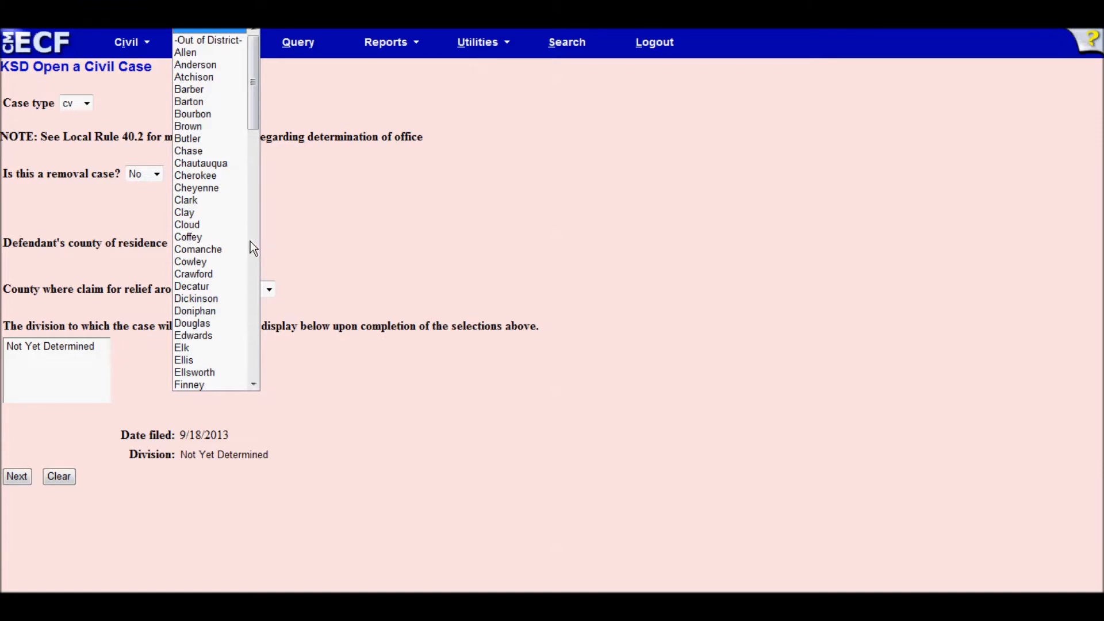
left_click(208, 242)
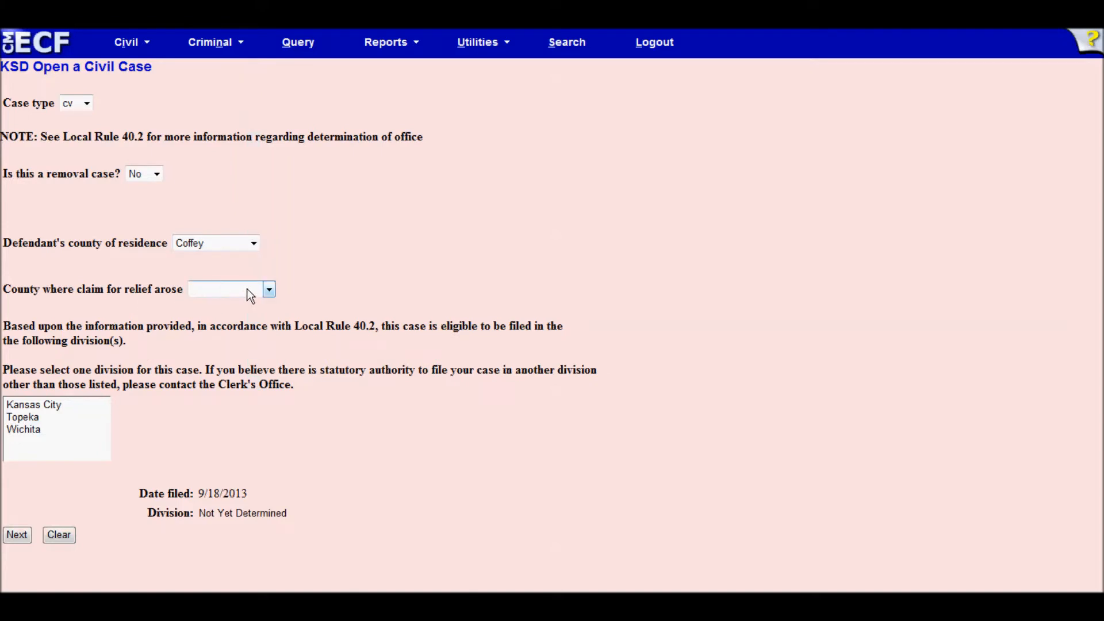
left_click(269, 290)
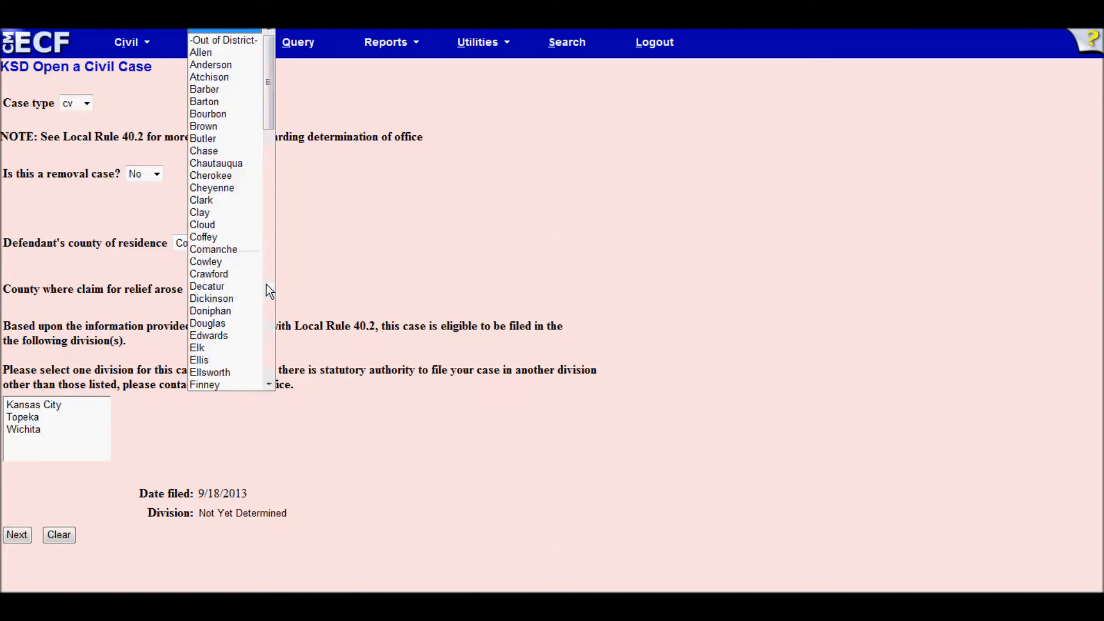
left_click(225, 246)
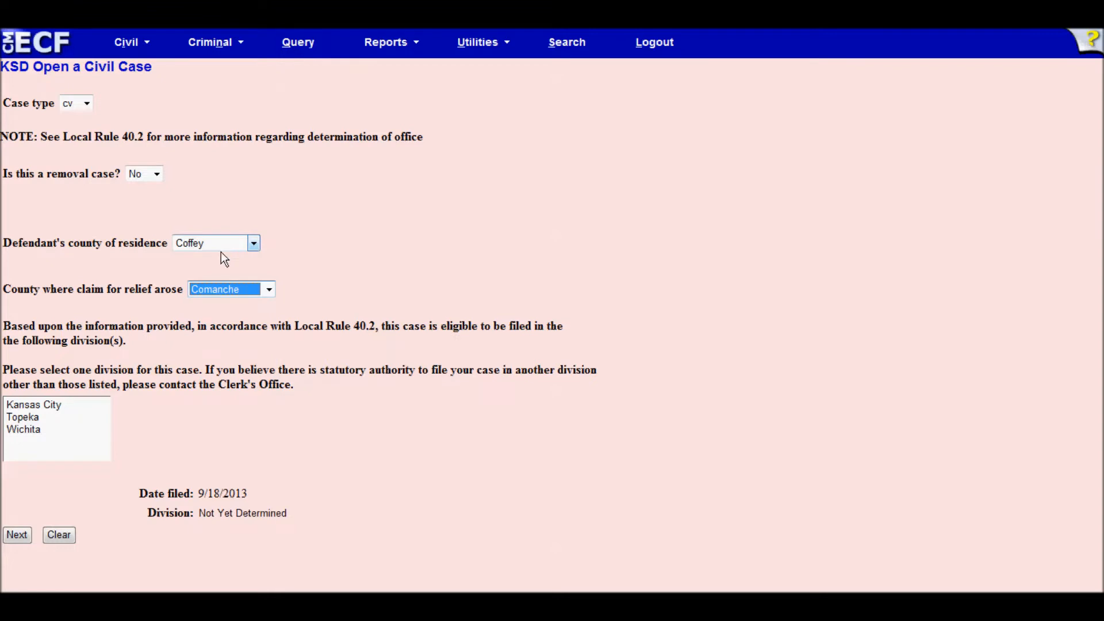
left_click(223, 353)
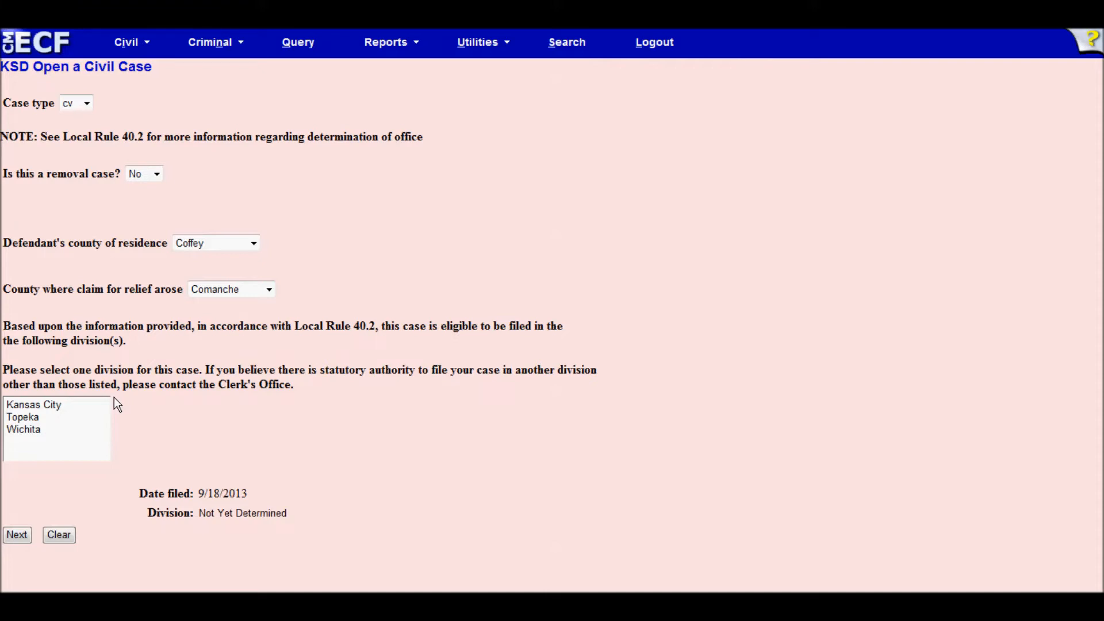
left_click(33, 429)
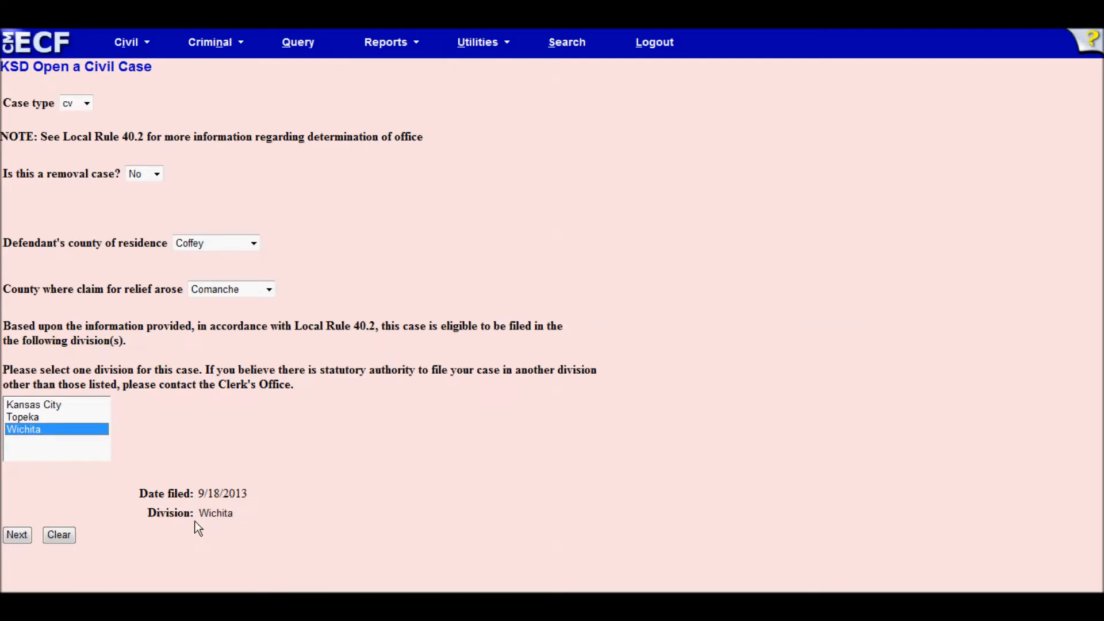
left_click(18, 535)
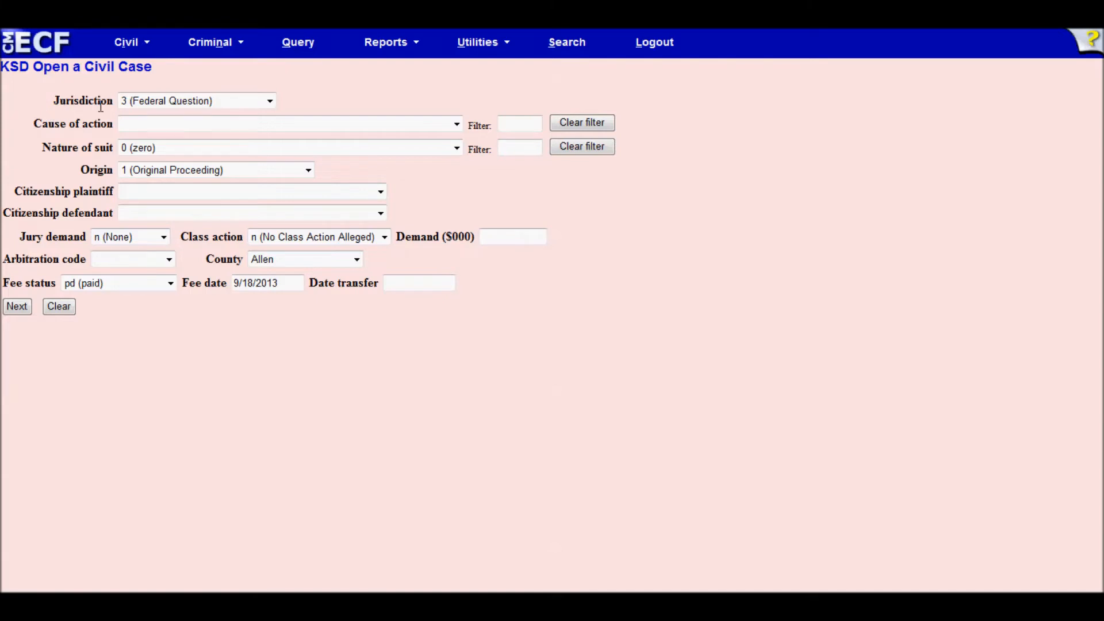
- Confirm jurisdiction 3 (Federal Question) and bring up the Cause of action list
left_click(270, 103)
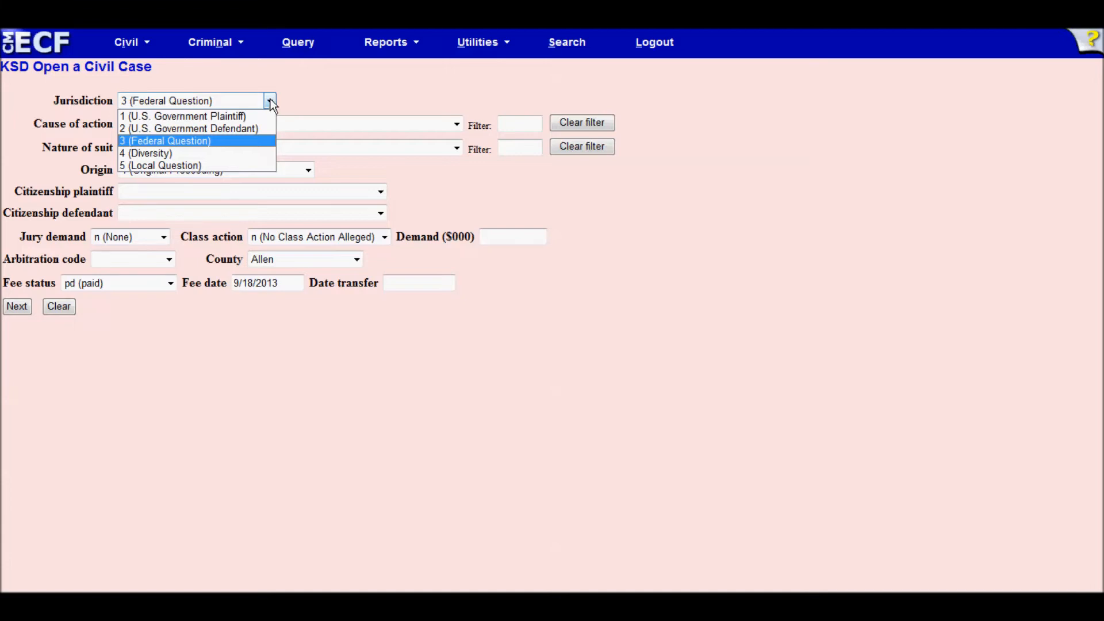
left_click(250, 99)
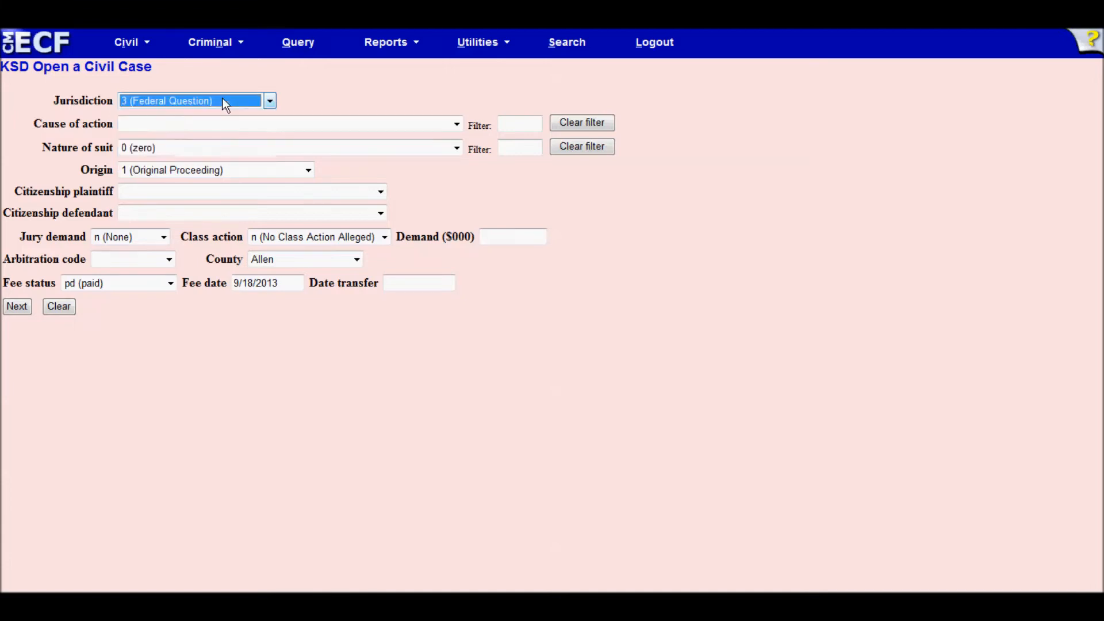
left_click(46, 105)
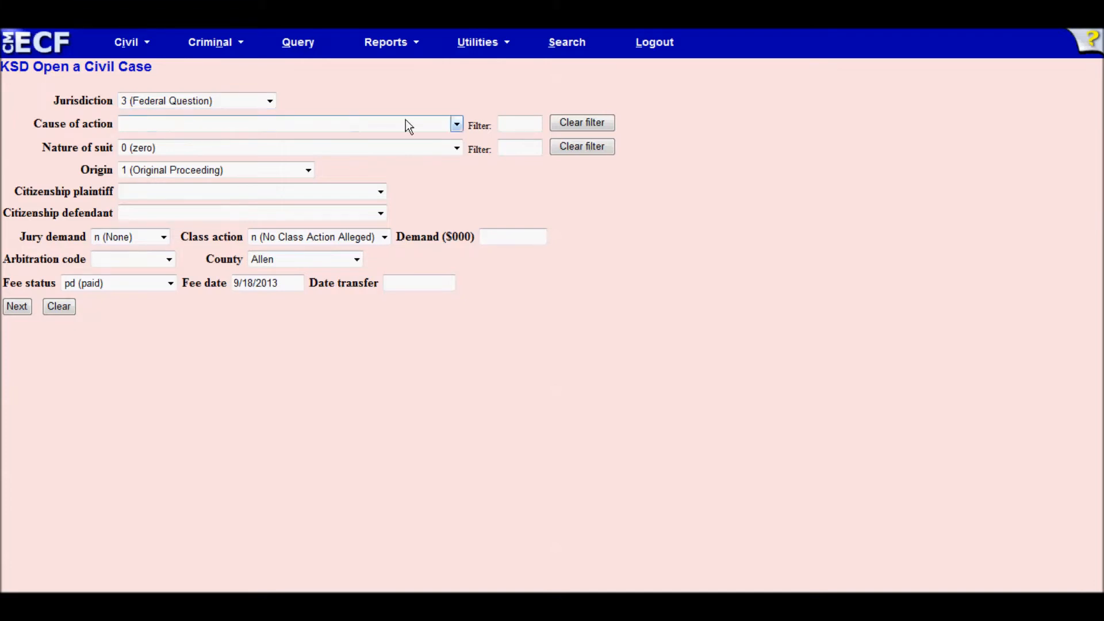
left_click(457, 123)
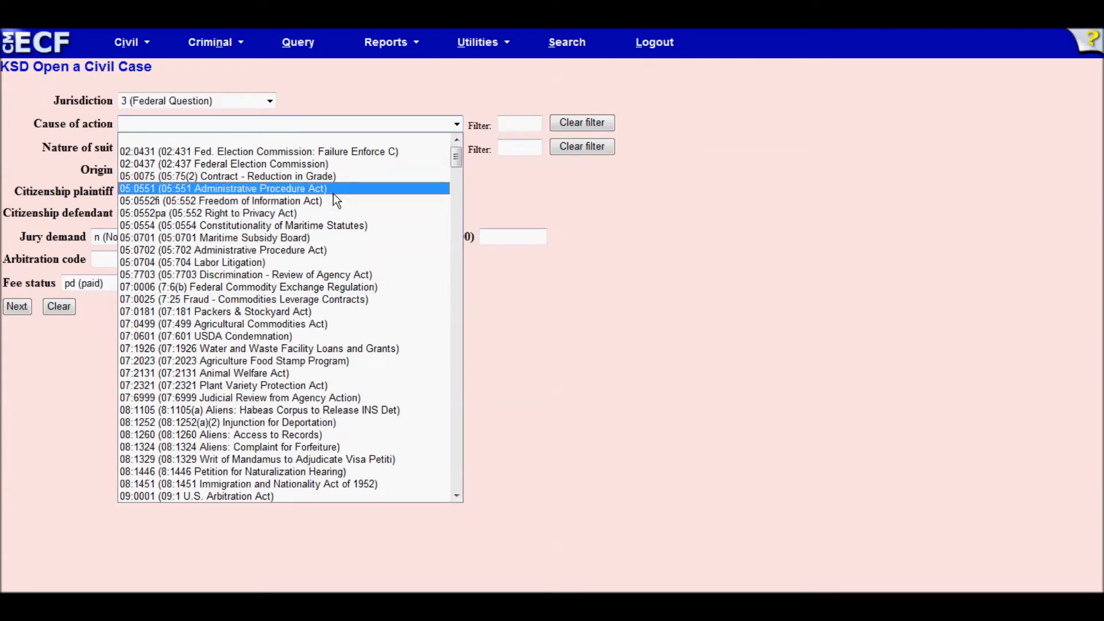
- Filter causes of action by 28:1331 and choose 28:1331ed Employment Discrimination
left_click(507, 123)
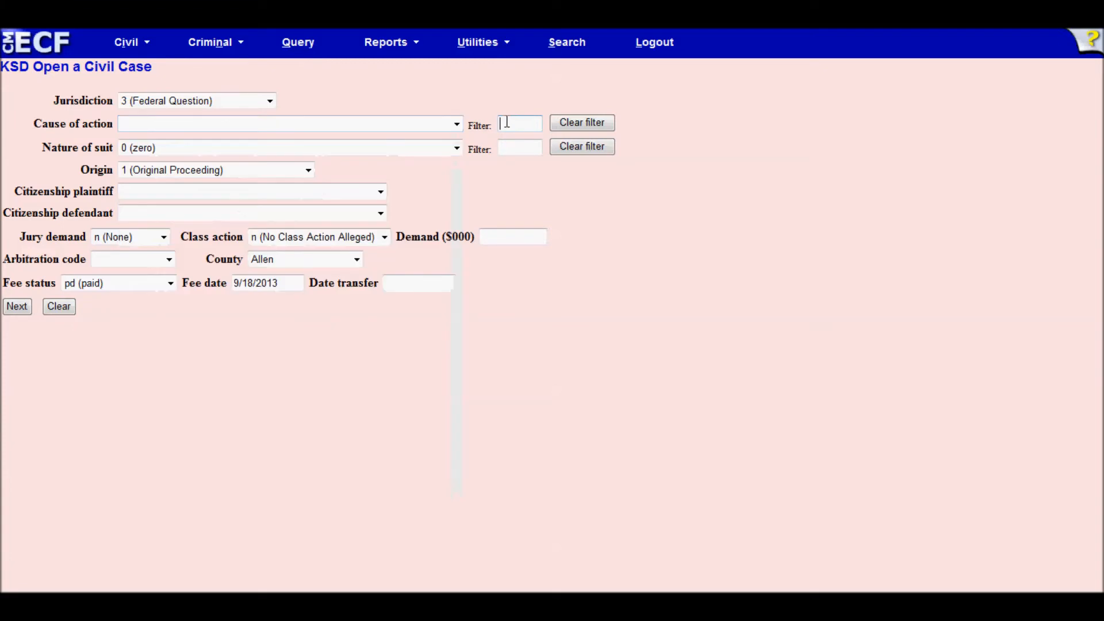
type("28:1")
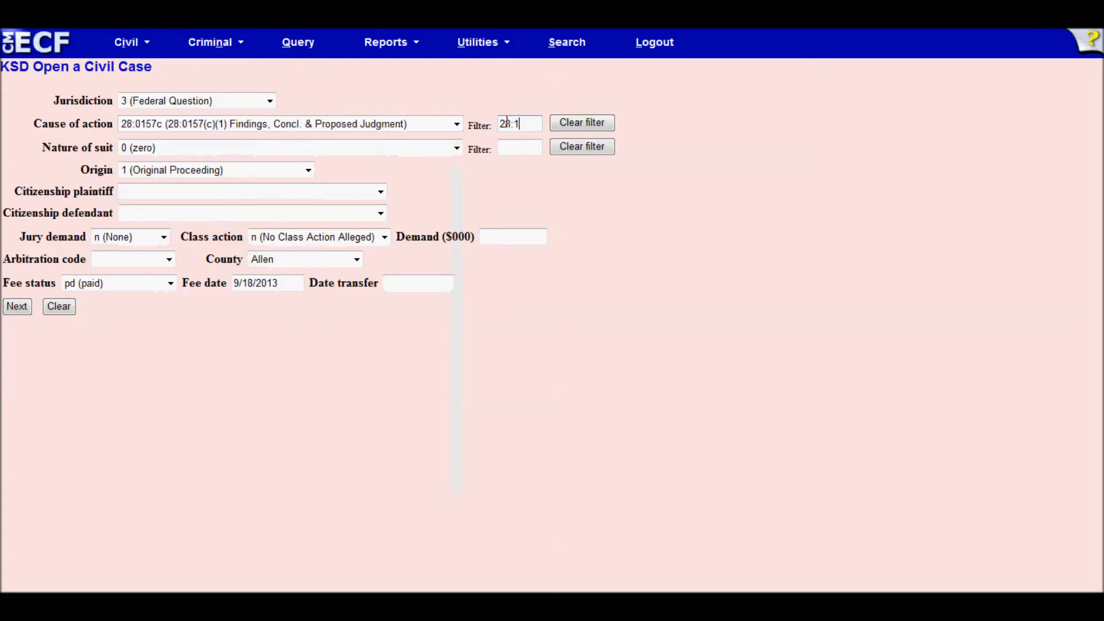
type("331")
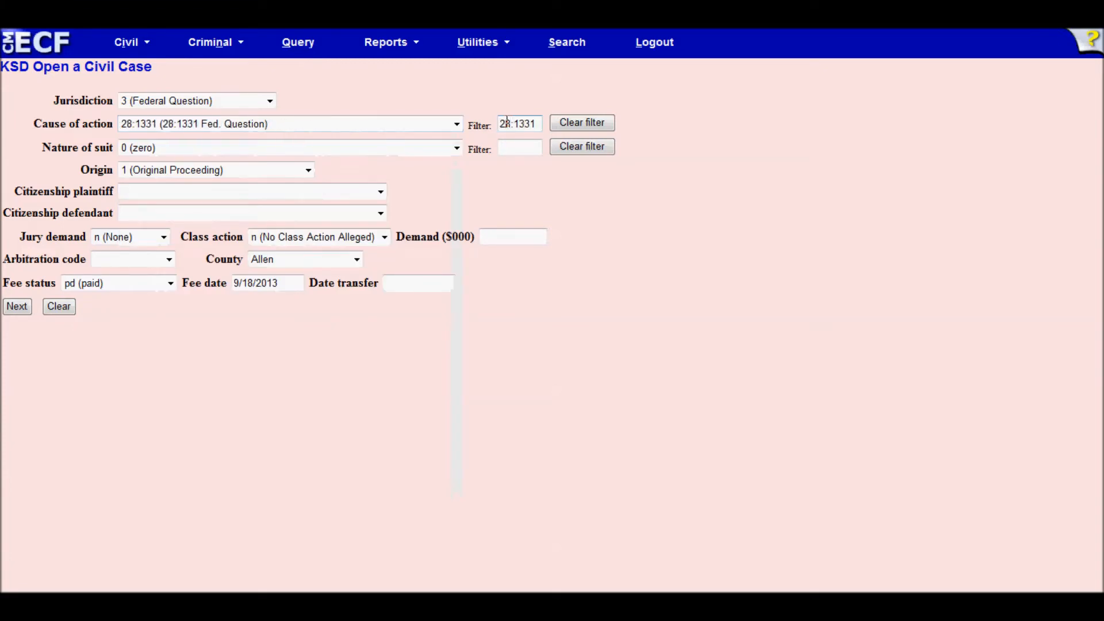
left_click(457, 124)
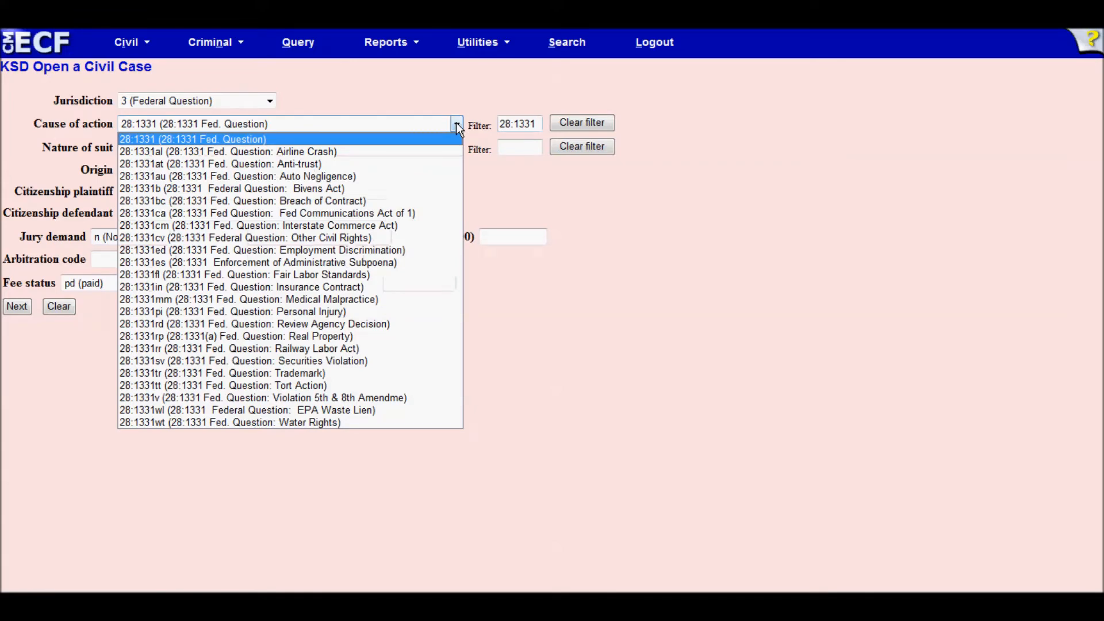
left_click(226, 247)
left_click(410, 185)
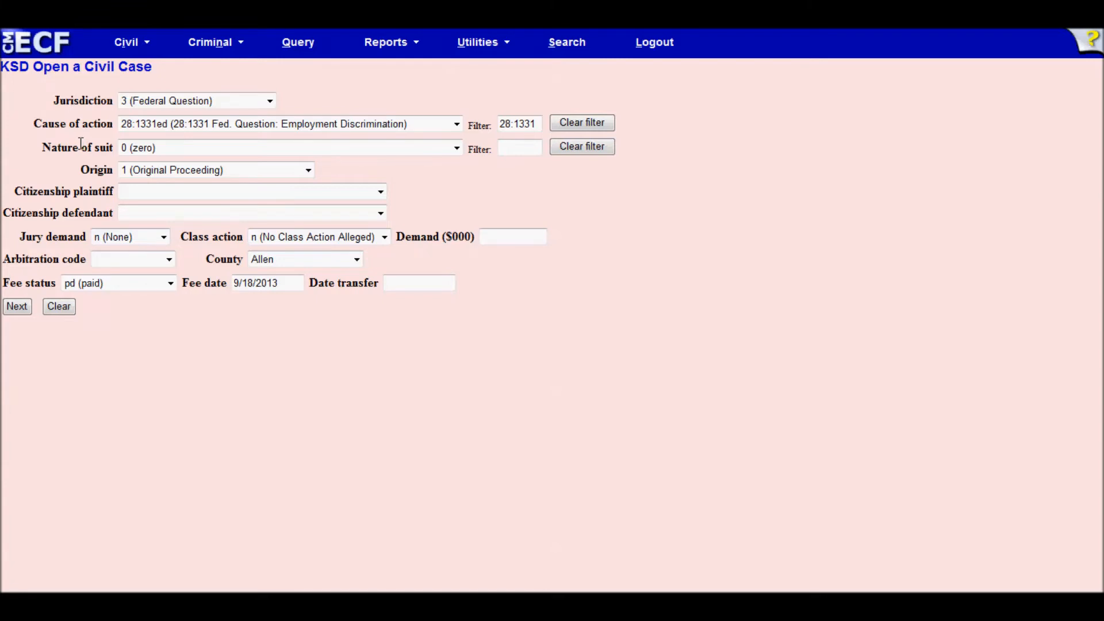
- Filter nature of suit by 442 (Civil Rights: Jobs) and keep origin 1, Original Proceeding
left_click(457, 148)
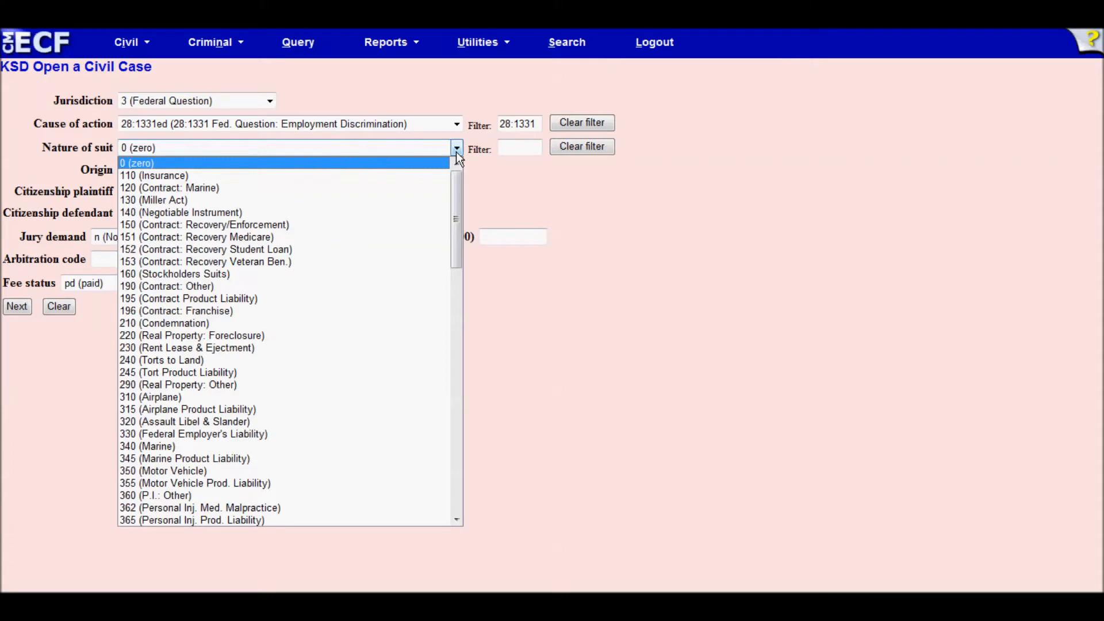
left_click(534, 145)
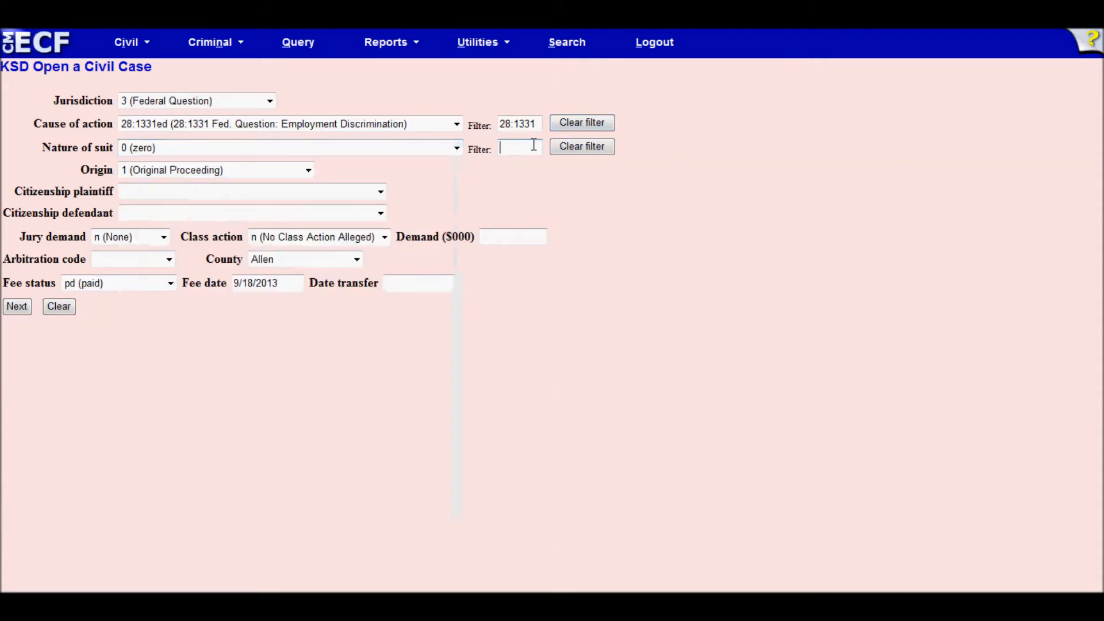
type("442")
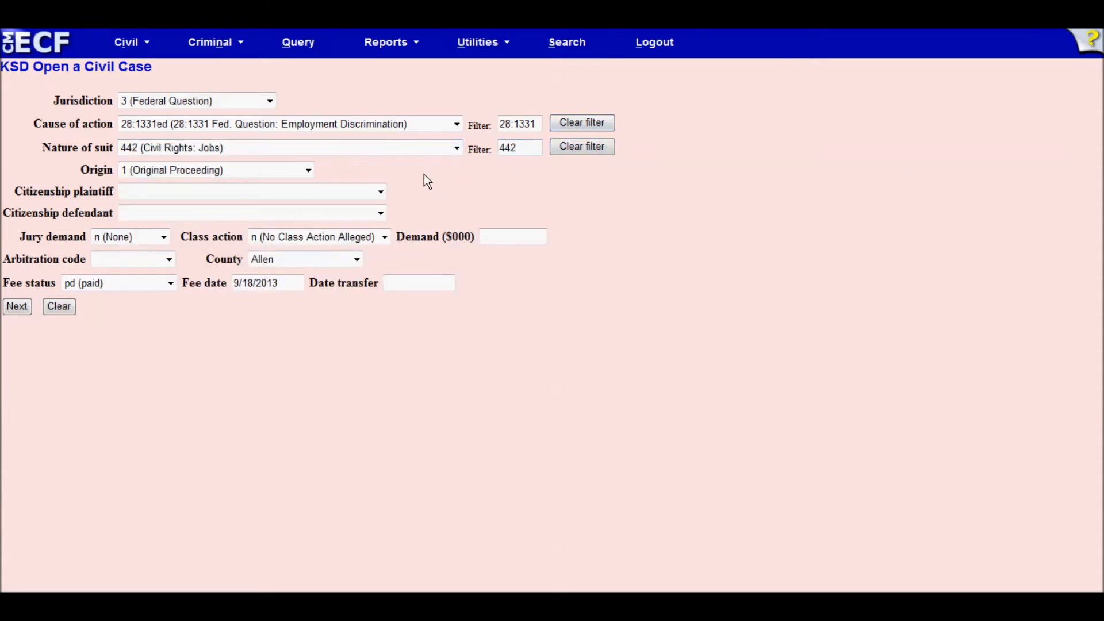
left_click(309, 170)
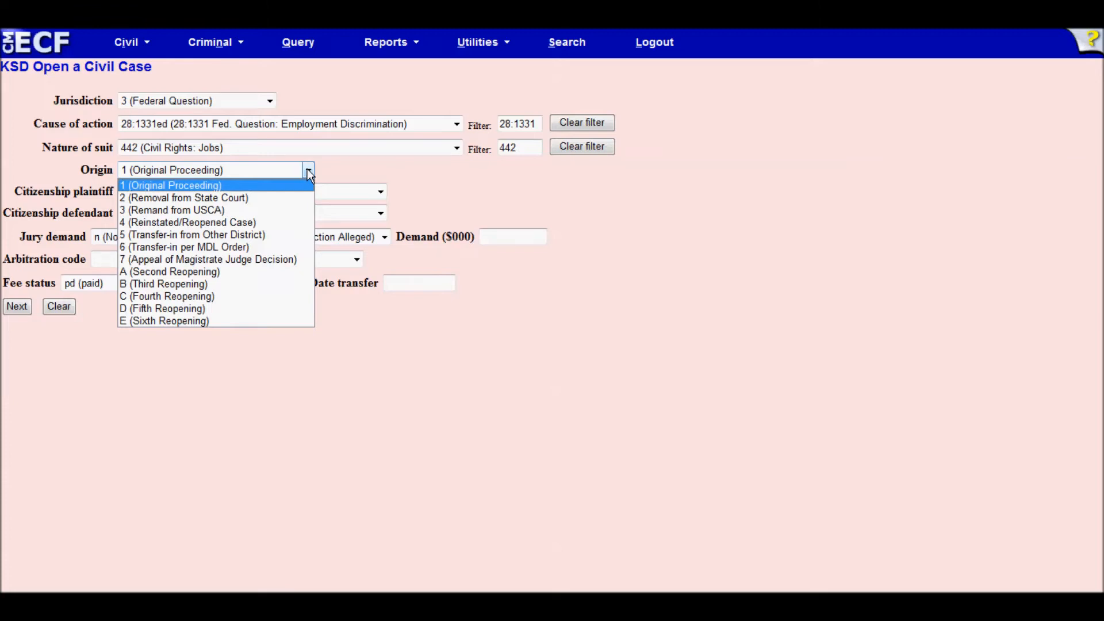
left_click(274, 184)
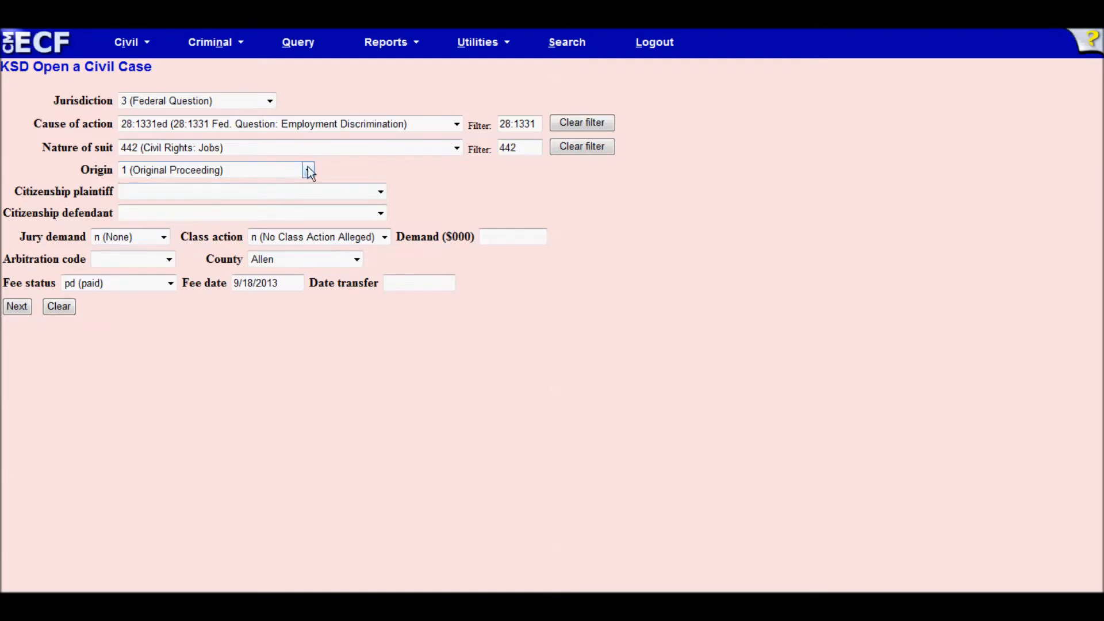
left_click(380, 193)
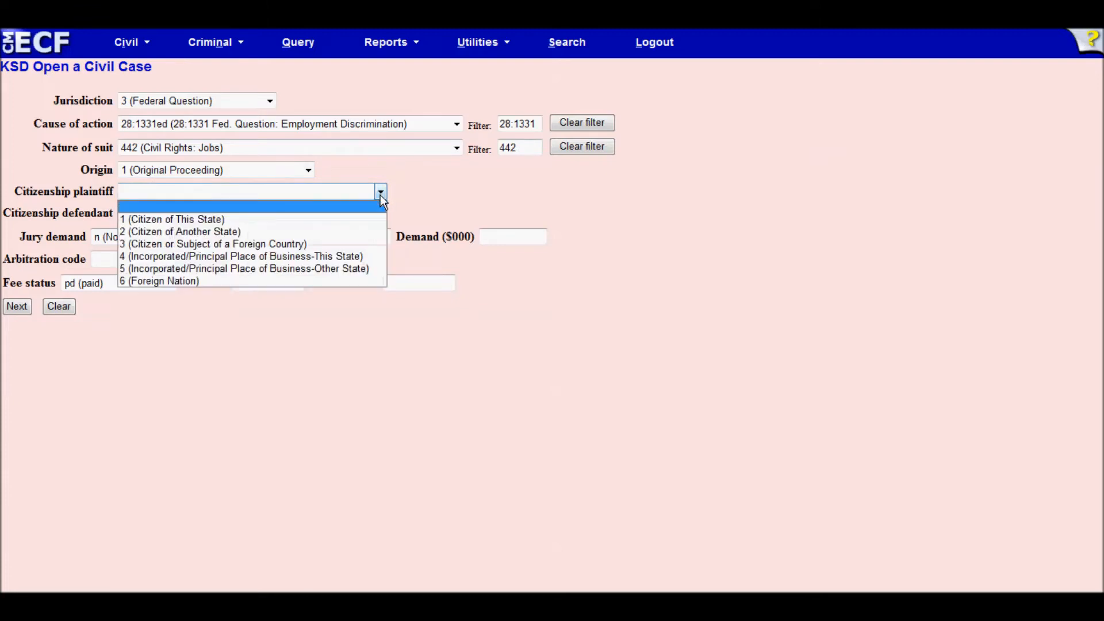
left_click(381, 195)
left_click(381, 213)
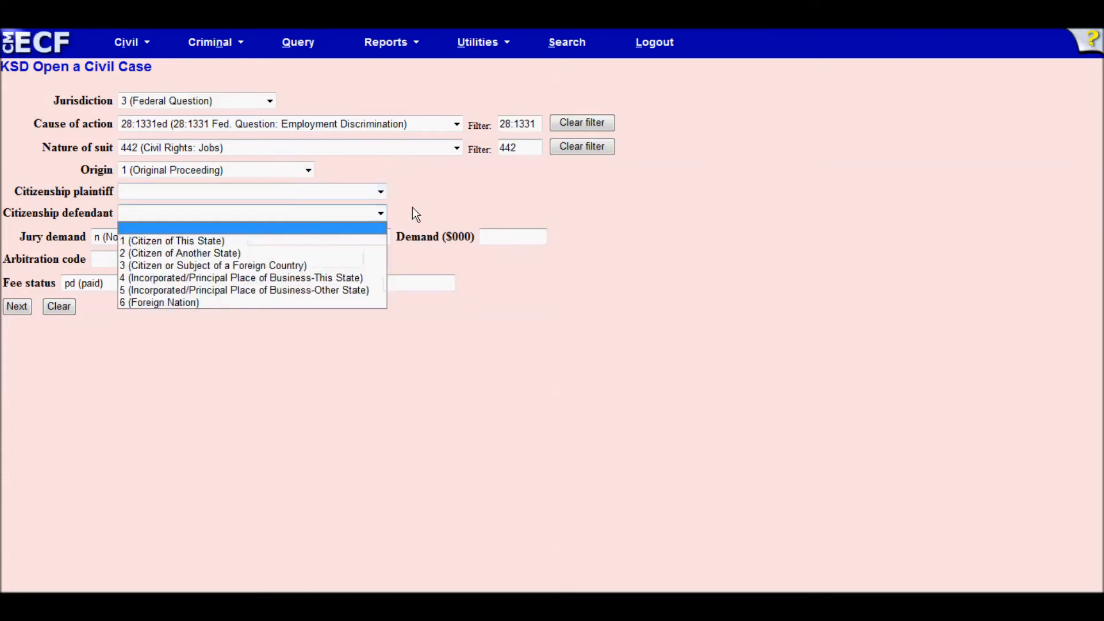
left_click(412, 208)
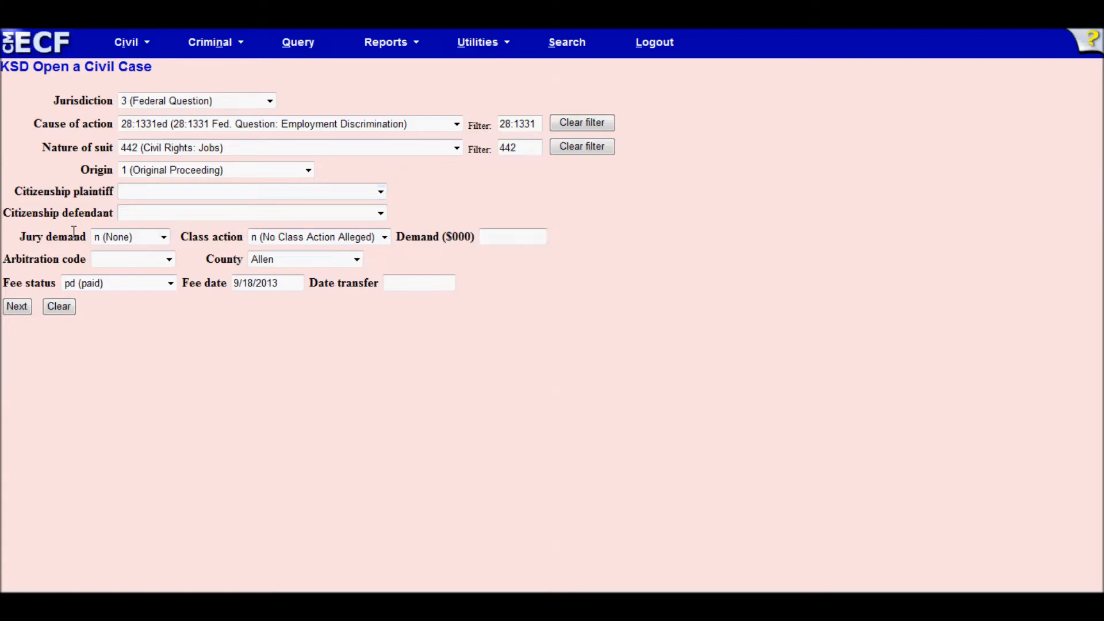
left_click(164, 238)
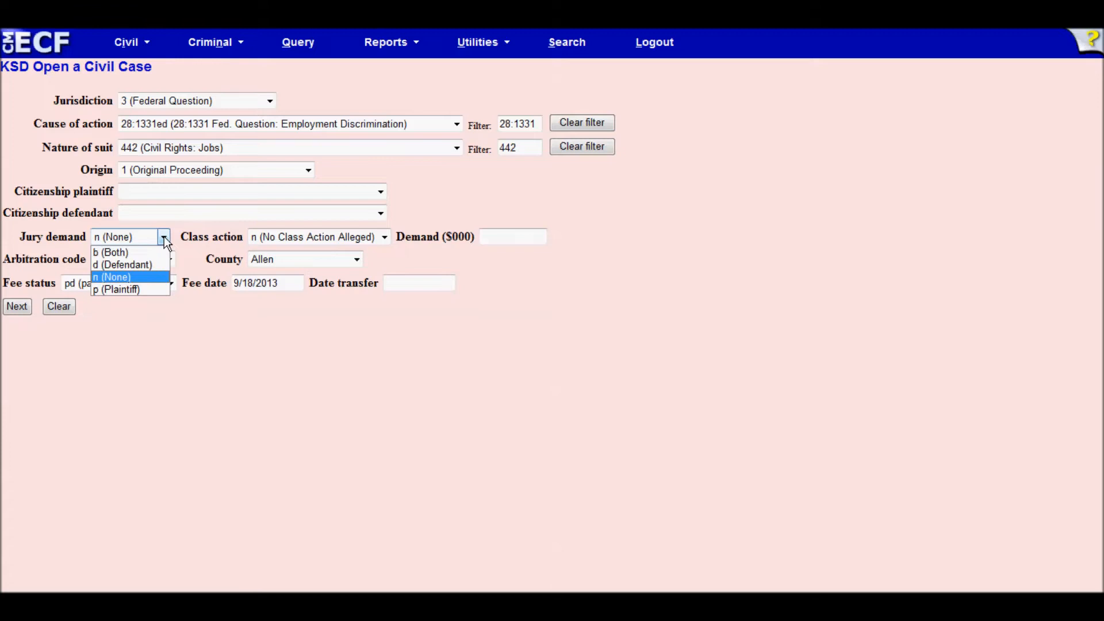
left_click(164, 238)
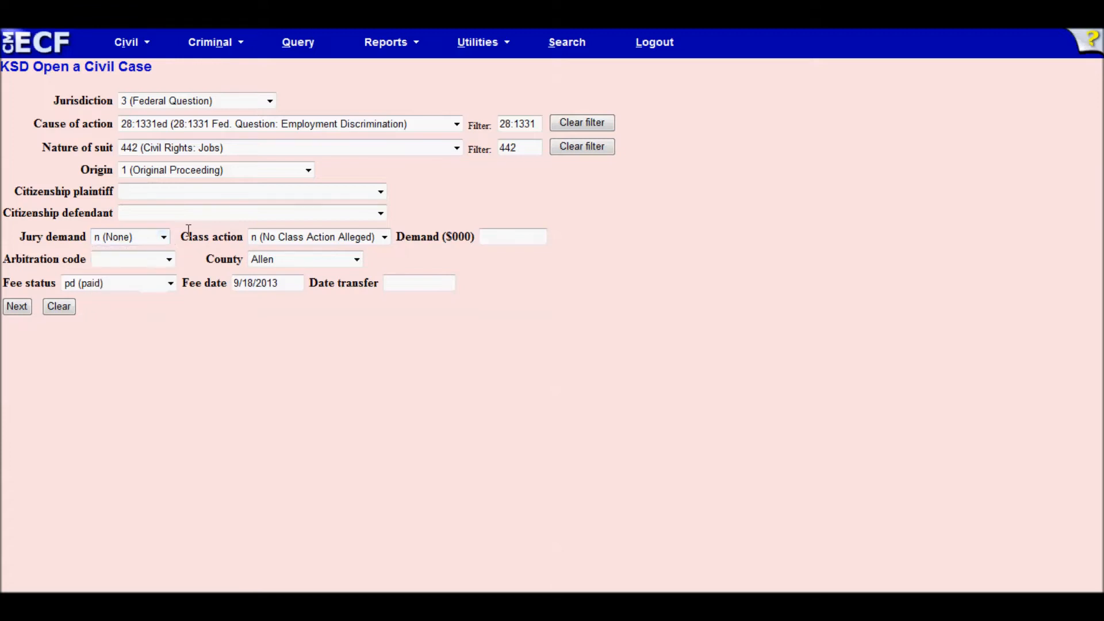
left_click(384, 237)
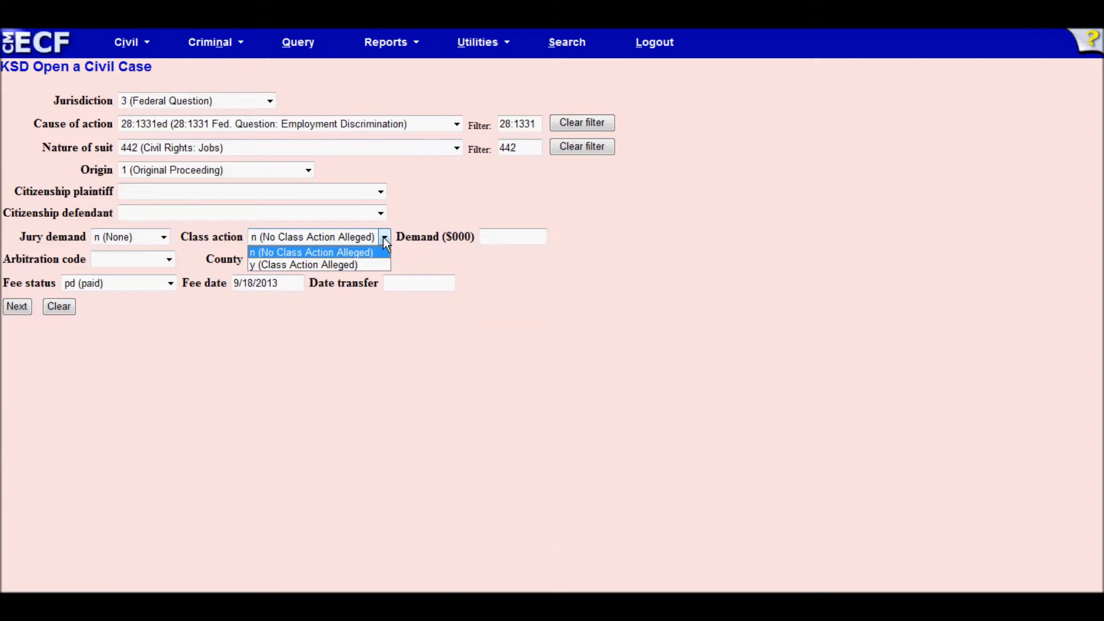
left_click(420, 232)
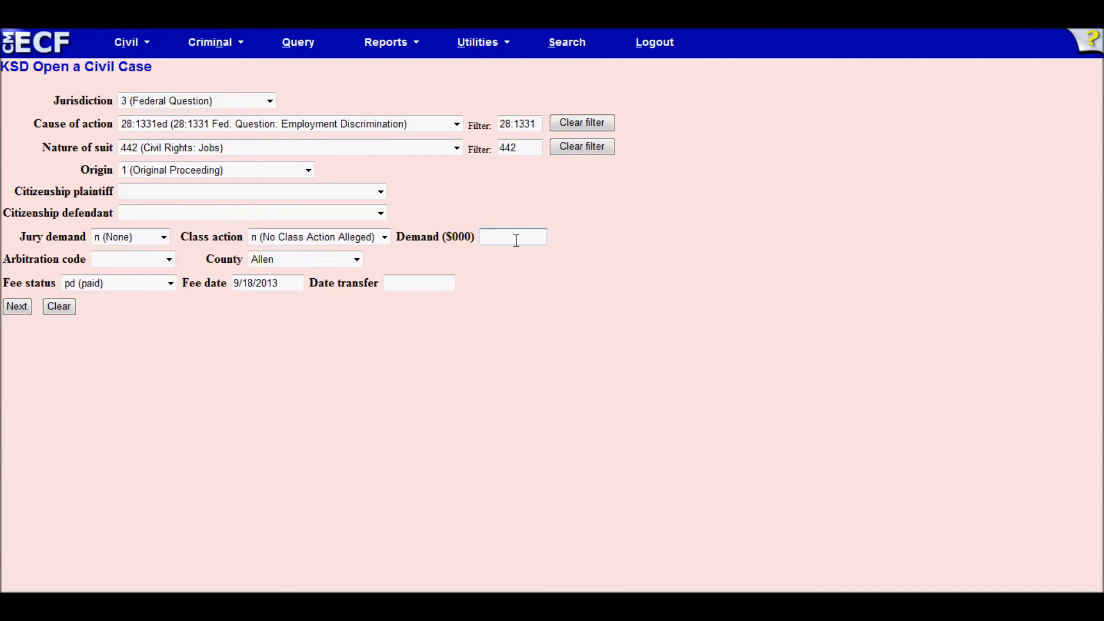
- Enter a demand of 1500 ($000) and set the county to XX US, Outside State
type("1500")
left_click(357, 260)
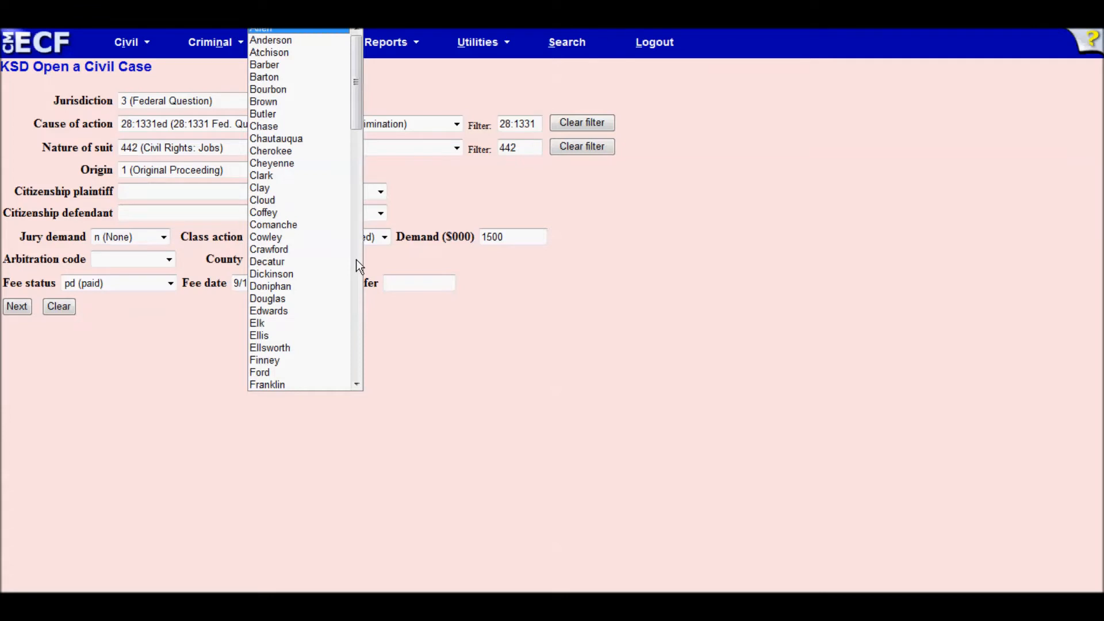
left_click_drag(357, 120, 359, 377)
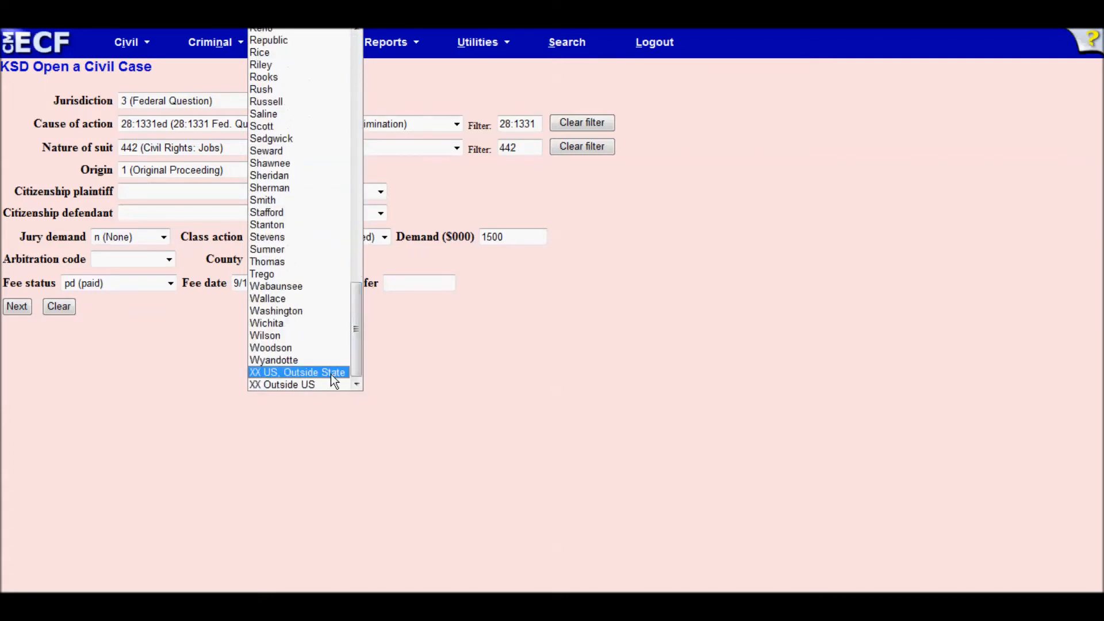
left_click(331, 372)
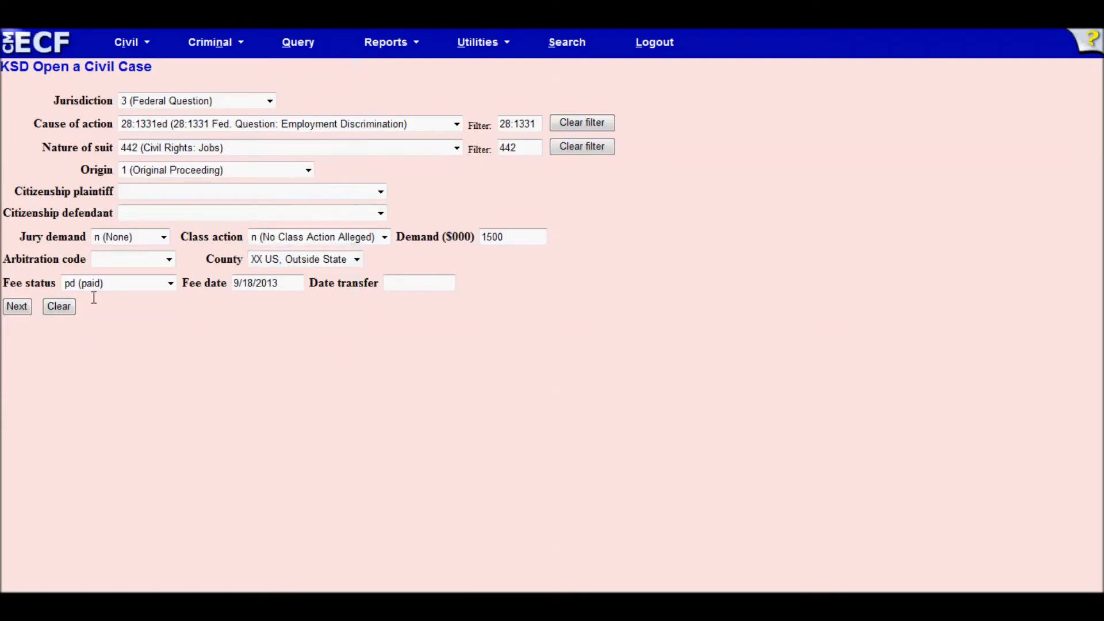
left_click(172, 283)
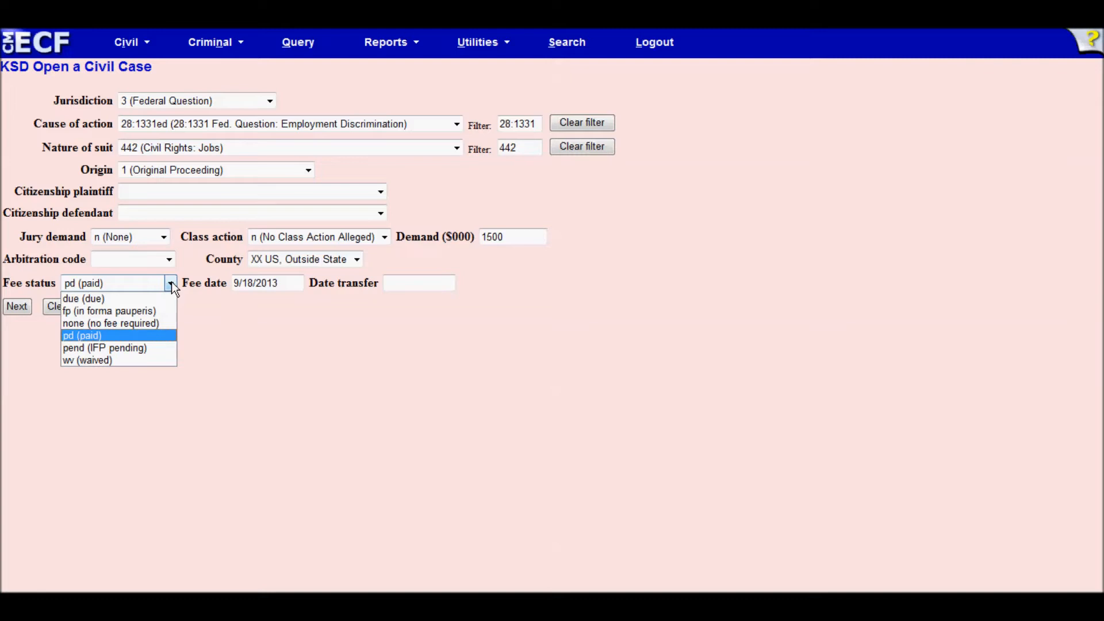
left_click(172, 282)
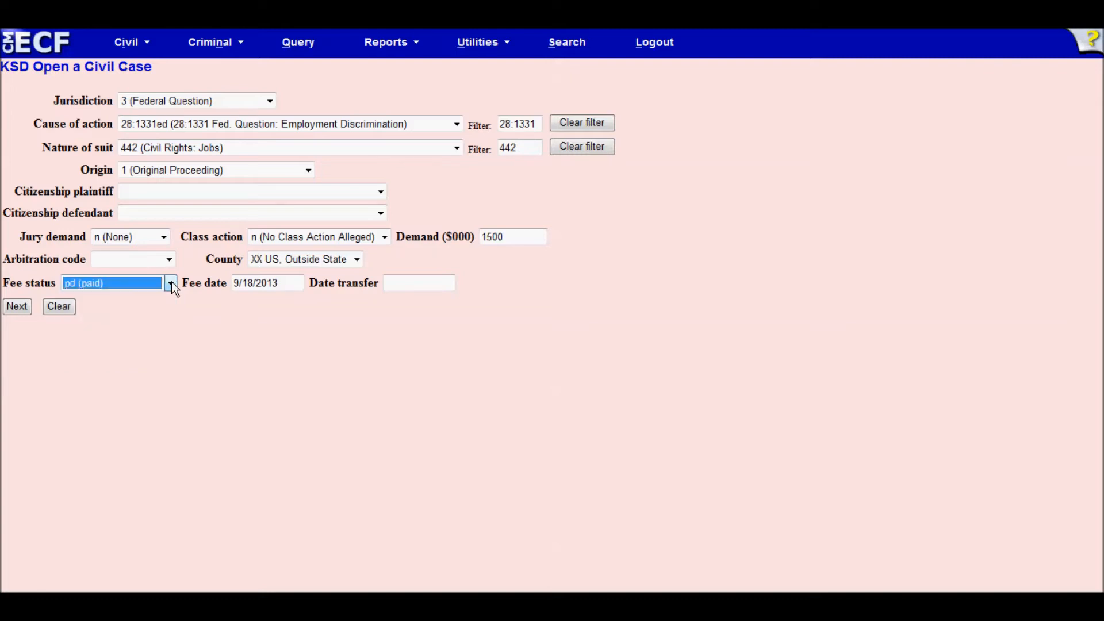
left_click(200, 295)
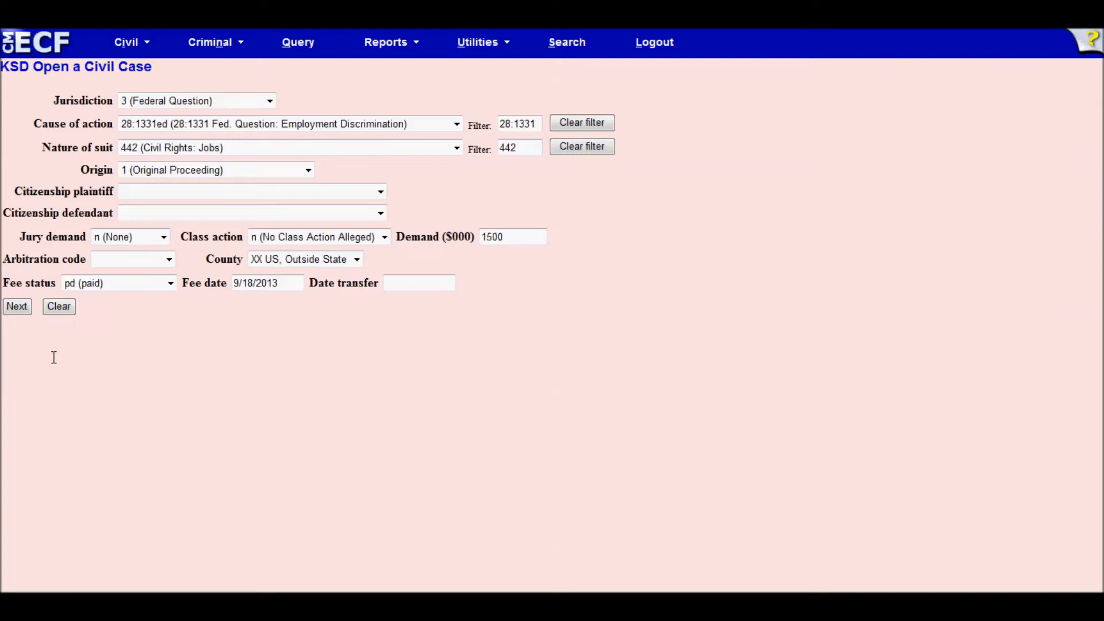
left_click(24, 309)
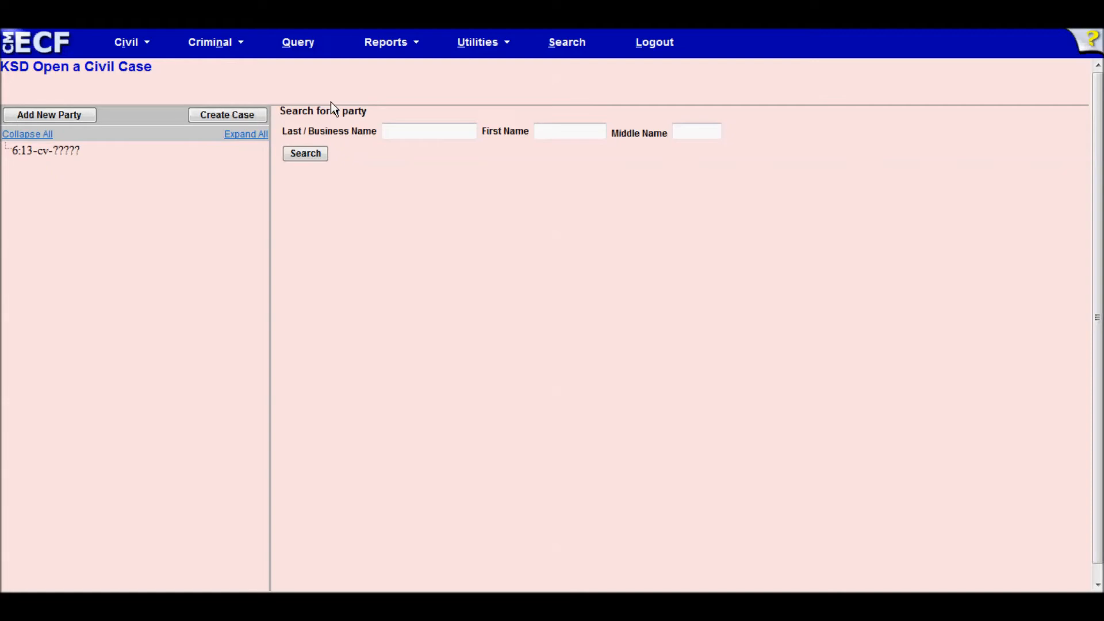
- Search the plaintiff by last and first name, select the match, and add with role Plaintiff (pla:pty)
left_click(398, 130)
type("Gibbons")
key("Tab")
type("Peter")
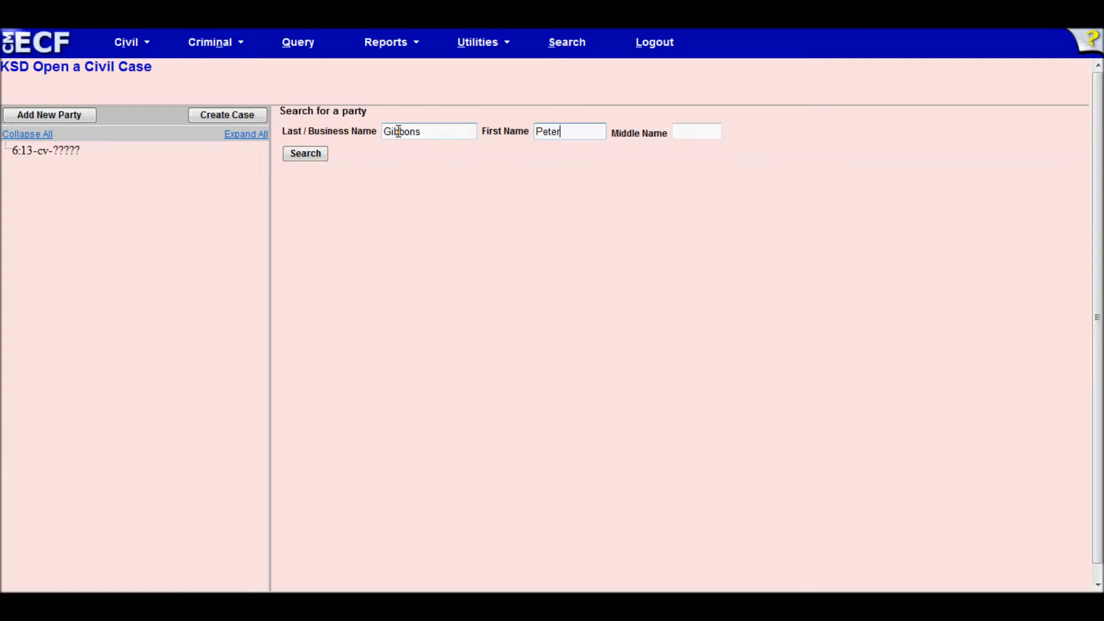
left_click(311, 154)
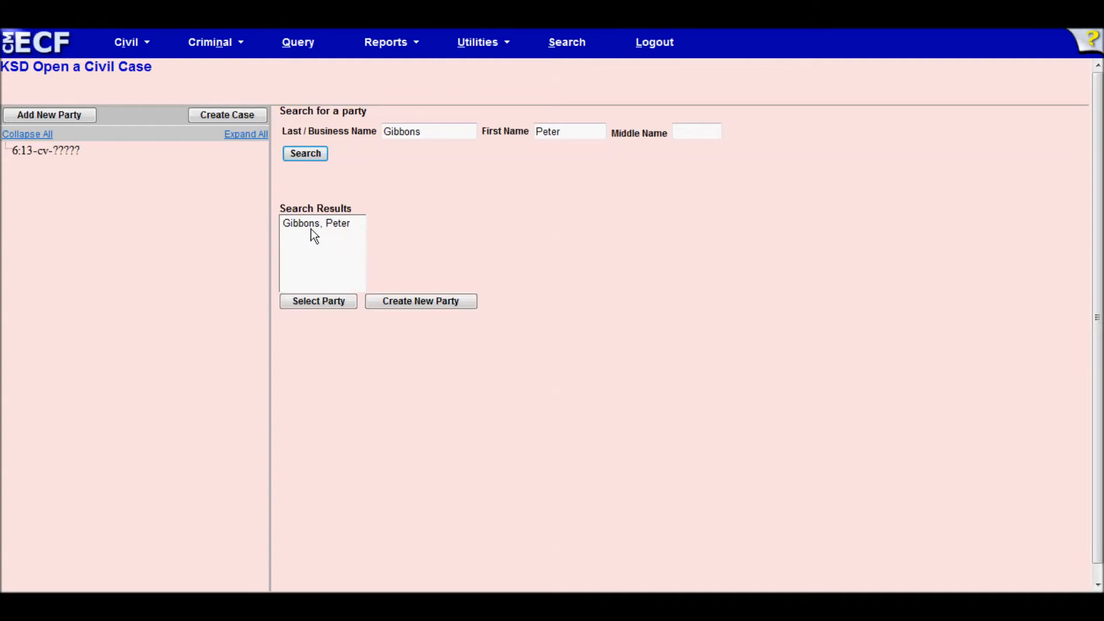
left_click(310, 224)
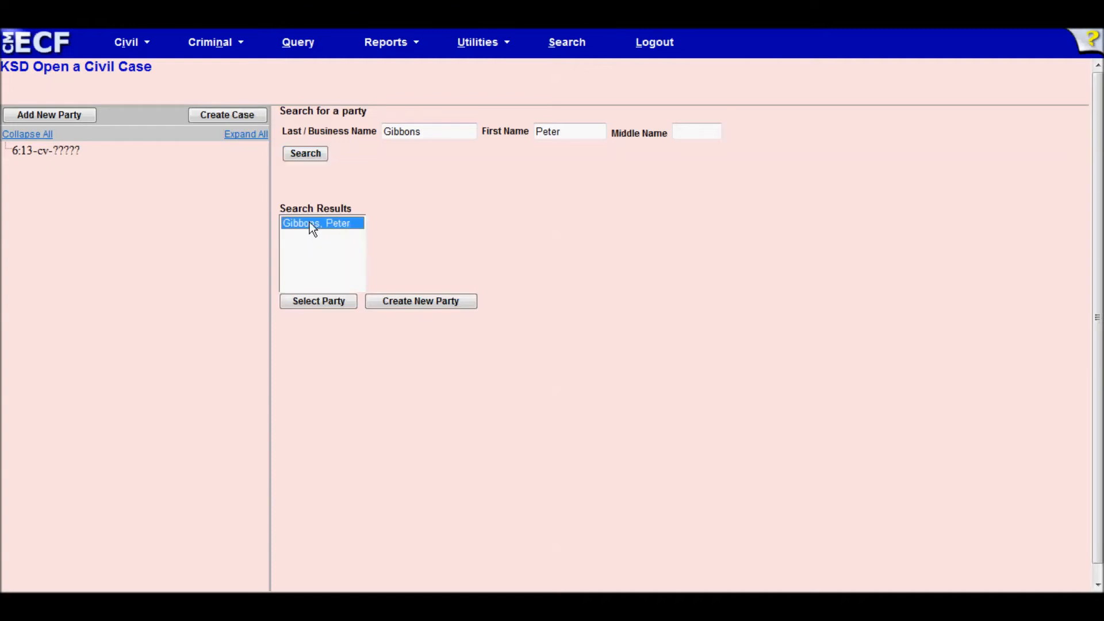
left_click(317, 302)
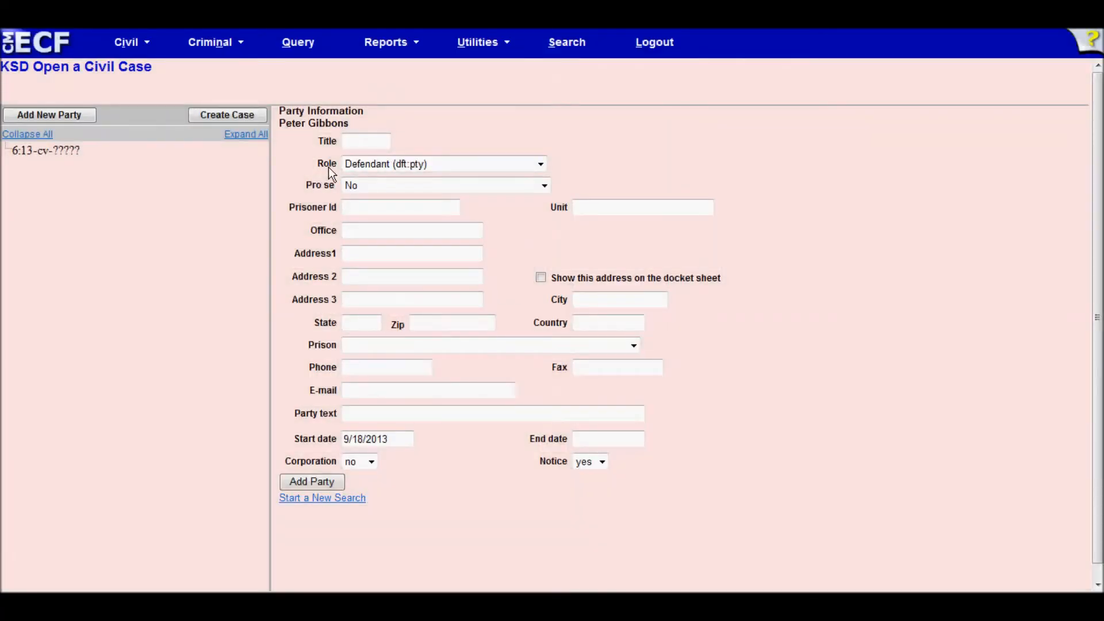
left_click(371, 164)
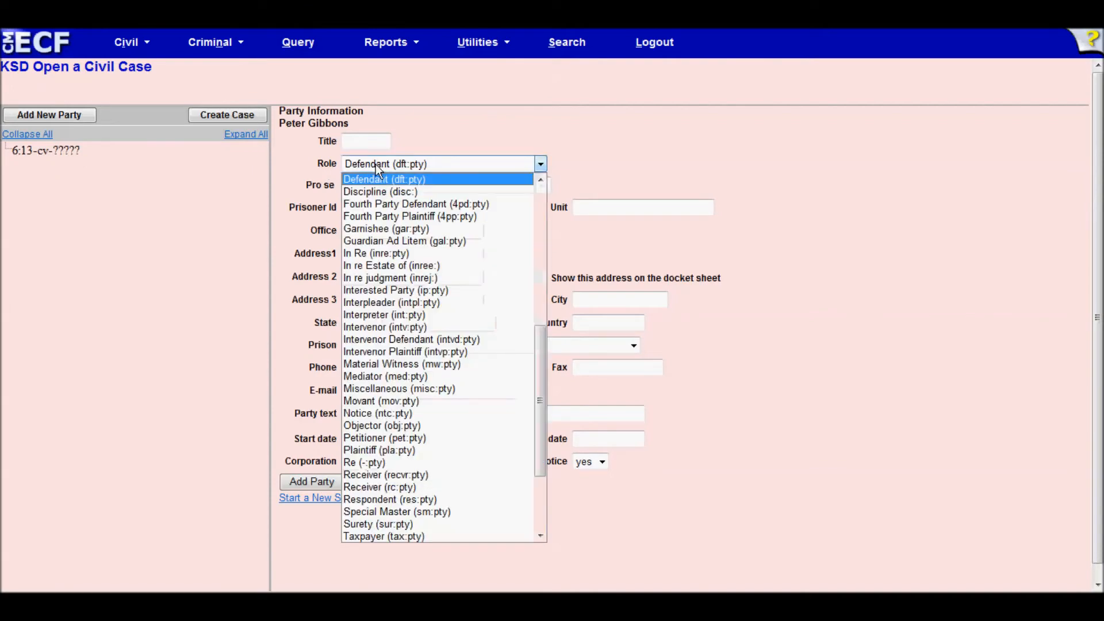
left_click(379, 450)
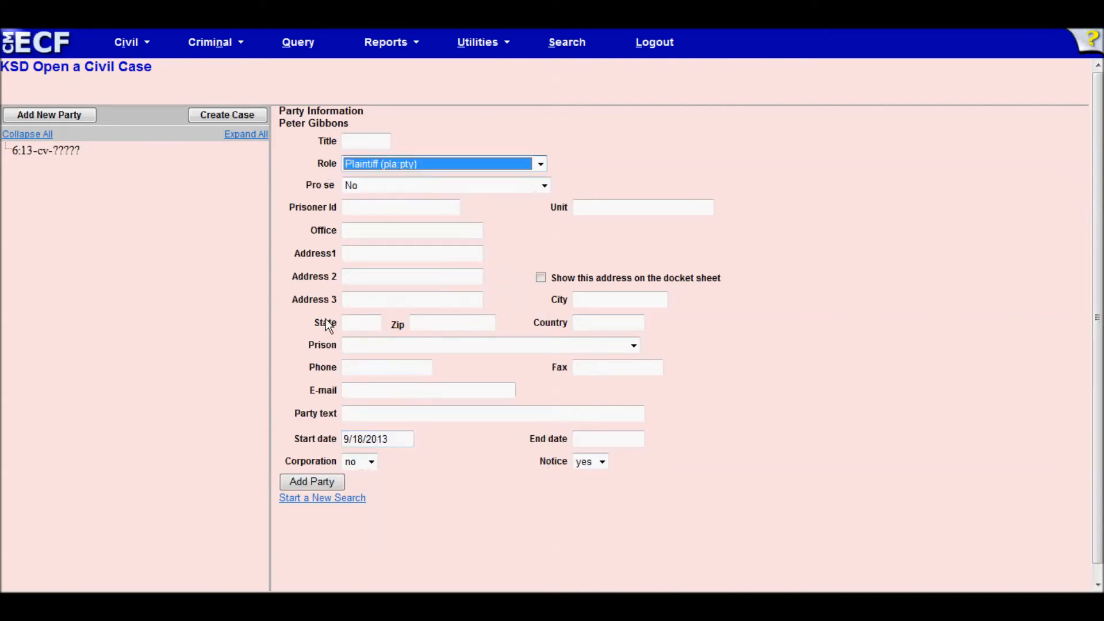
left_click(308, 483)
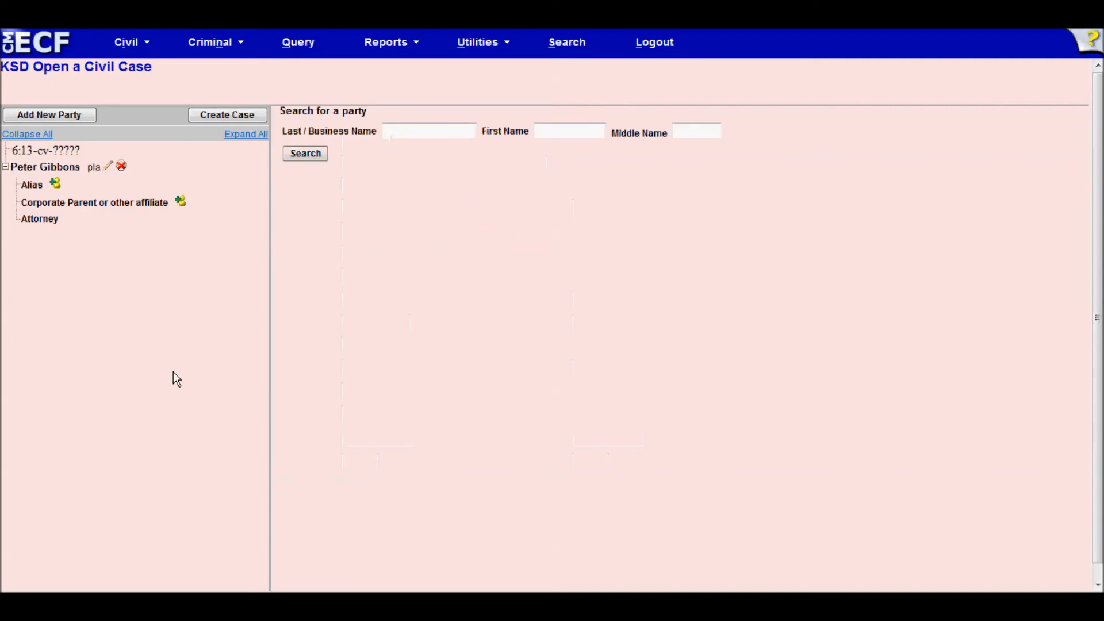
- Search the defendant by last and first name, create a new party, and add with role Defendant
left_click(410, 129)
type("Lumbergh")
key("Tab")
type("Bill")
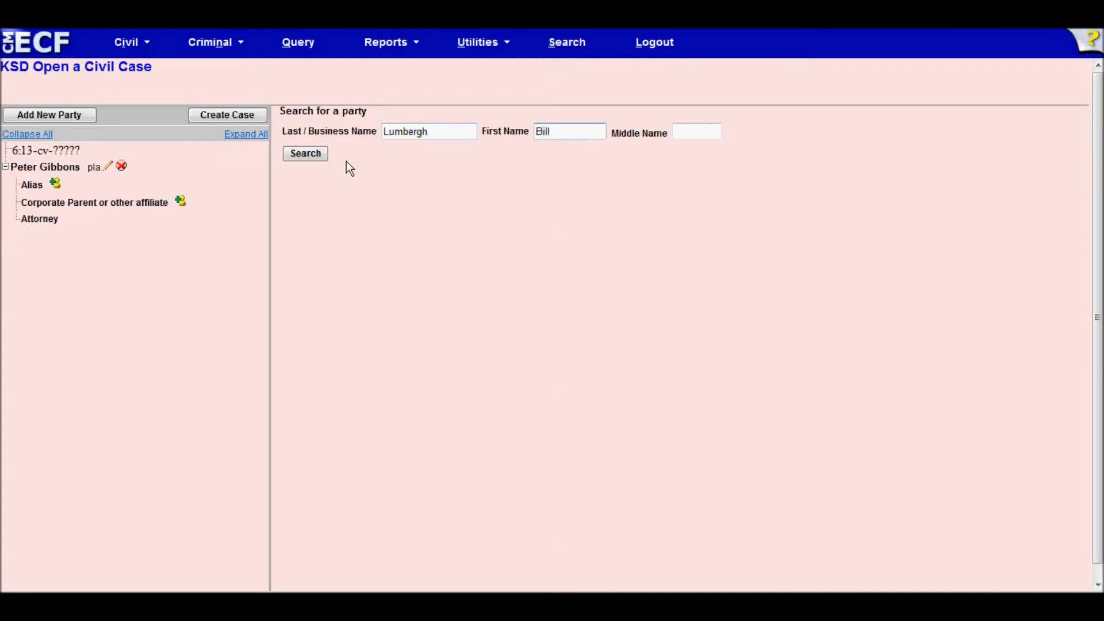
left_click(310, 158)
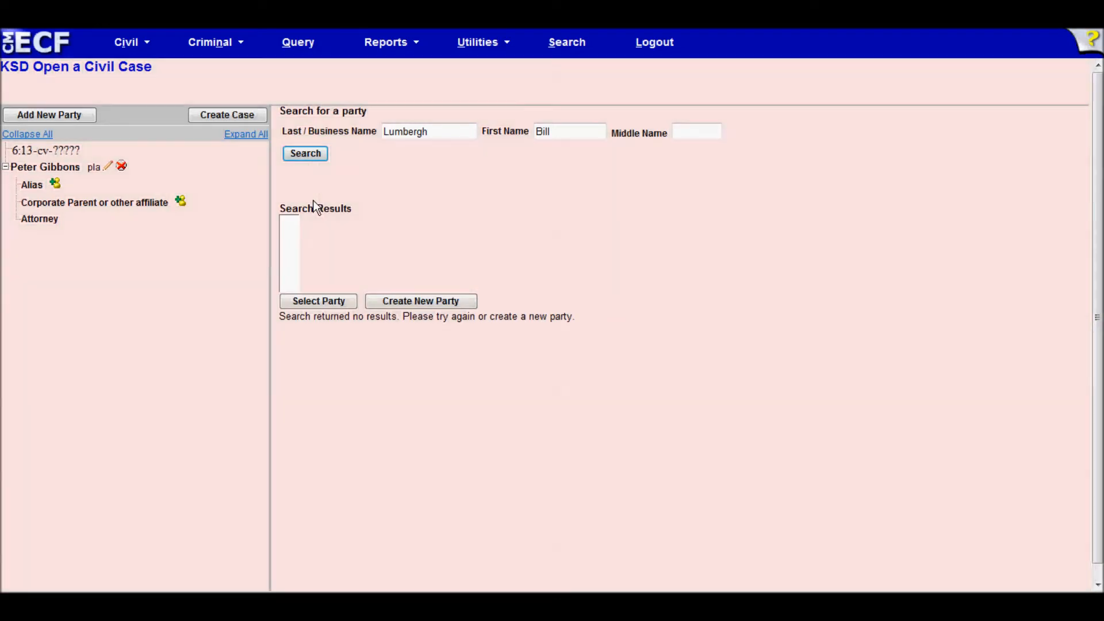
left_click(417, 301)
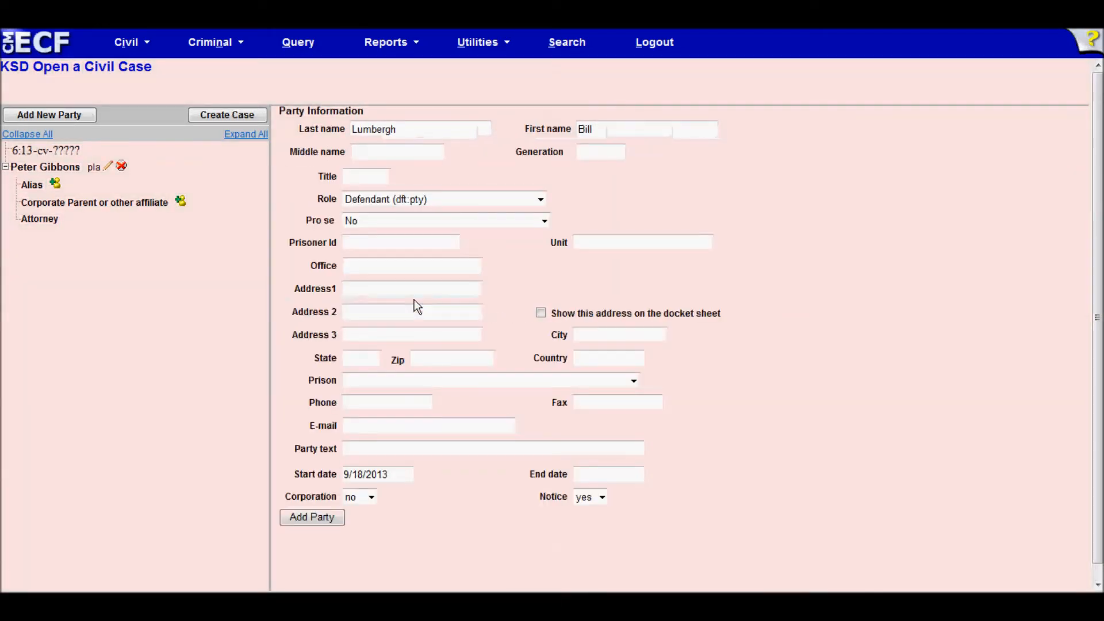
left_click(405, 288)
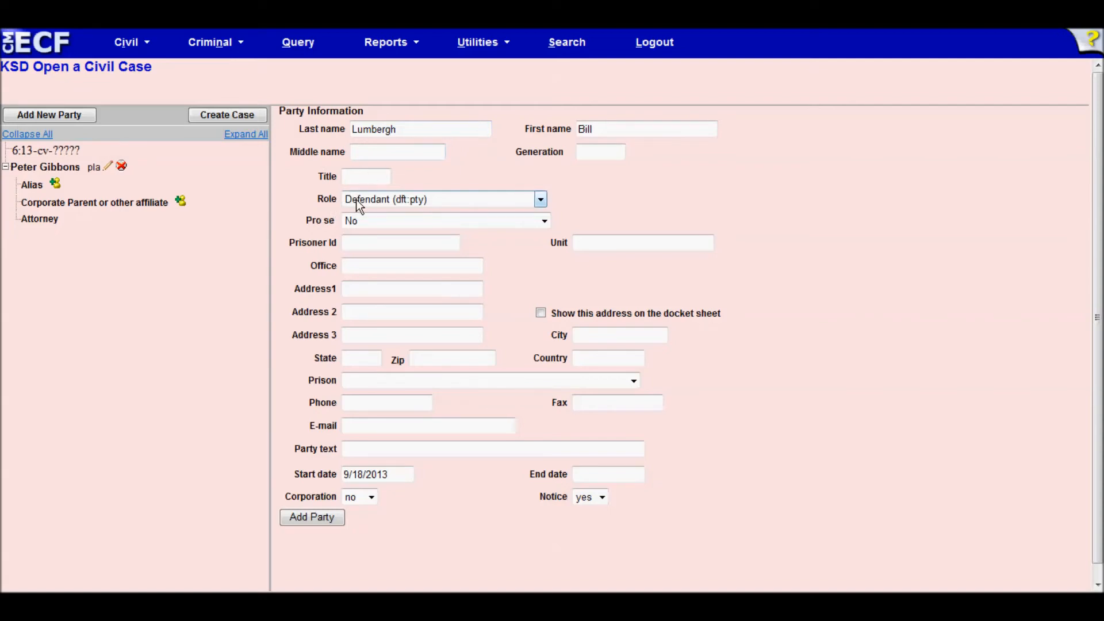
left_click(361, 452)
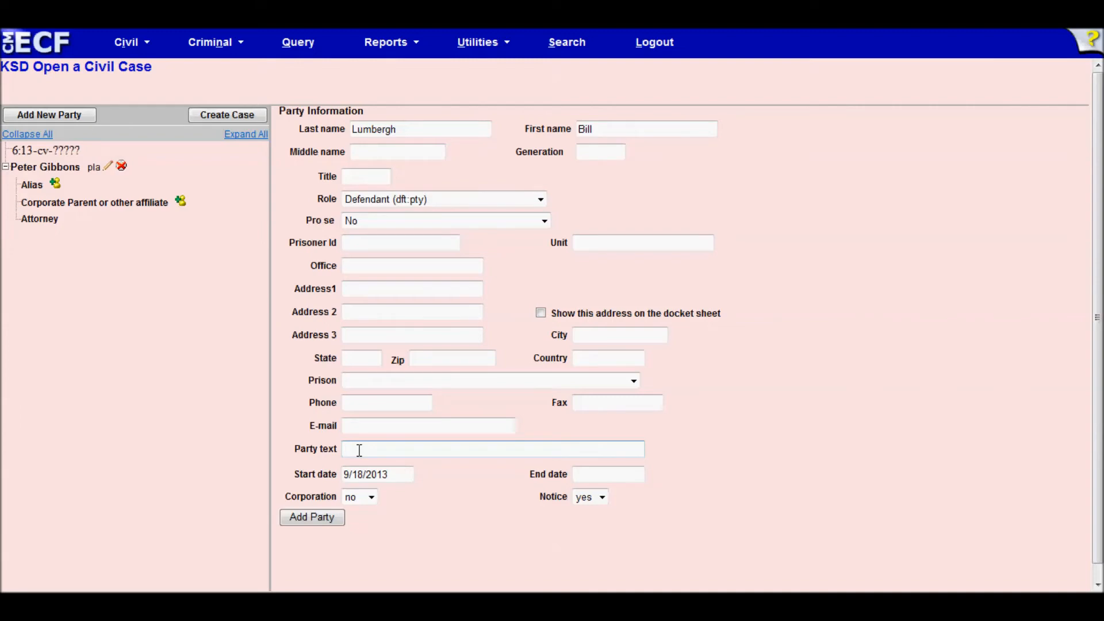
left_click(310, 520)
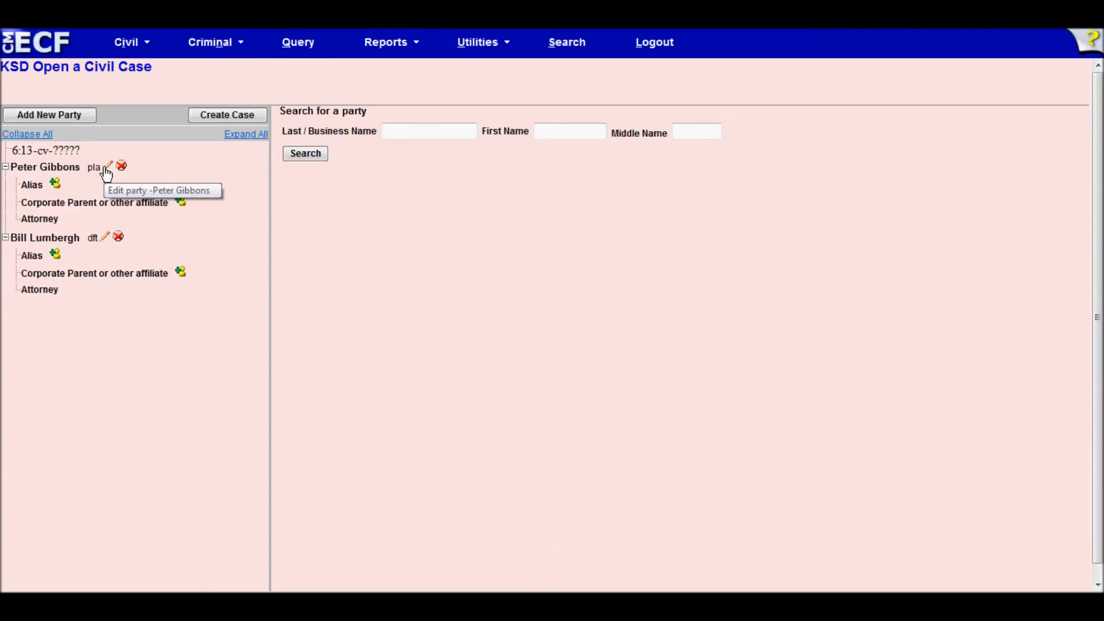
- Review the party tree by collapsing and expanding it, then request Create Case
left_click(40, 135)
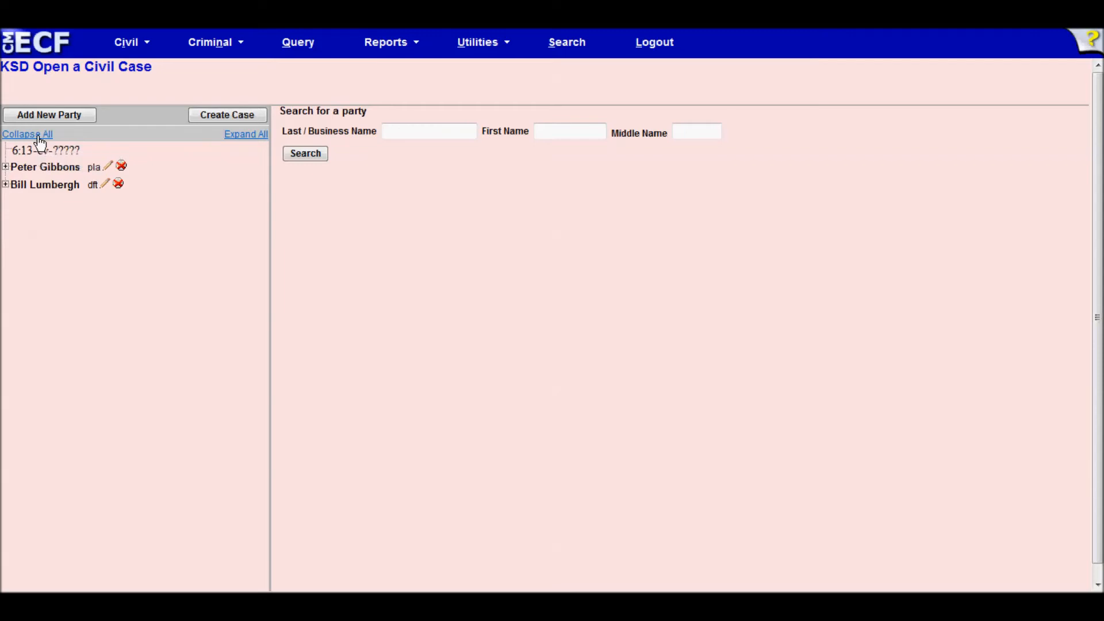
left_click(233, 139)
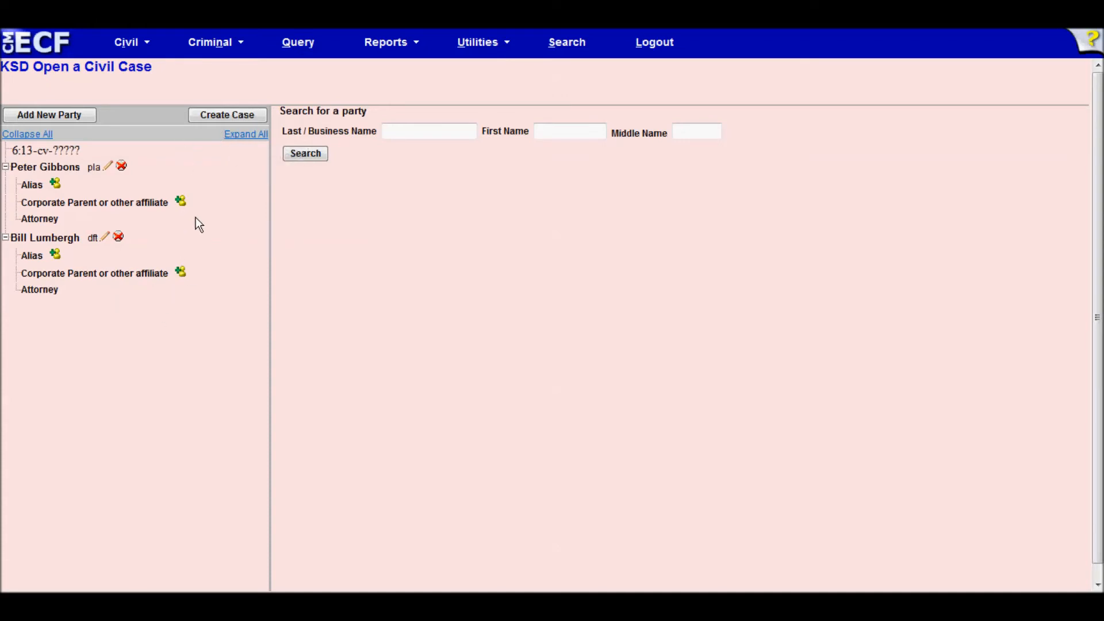
left_click(5, 239)
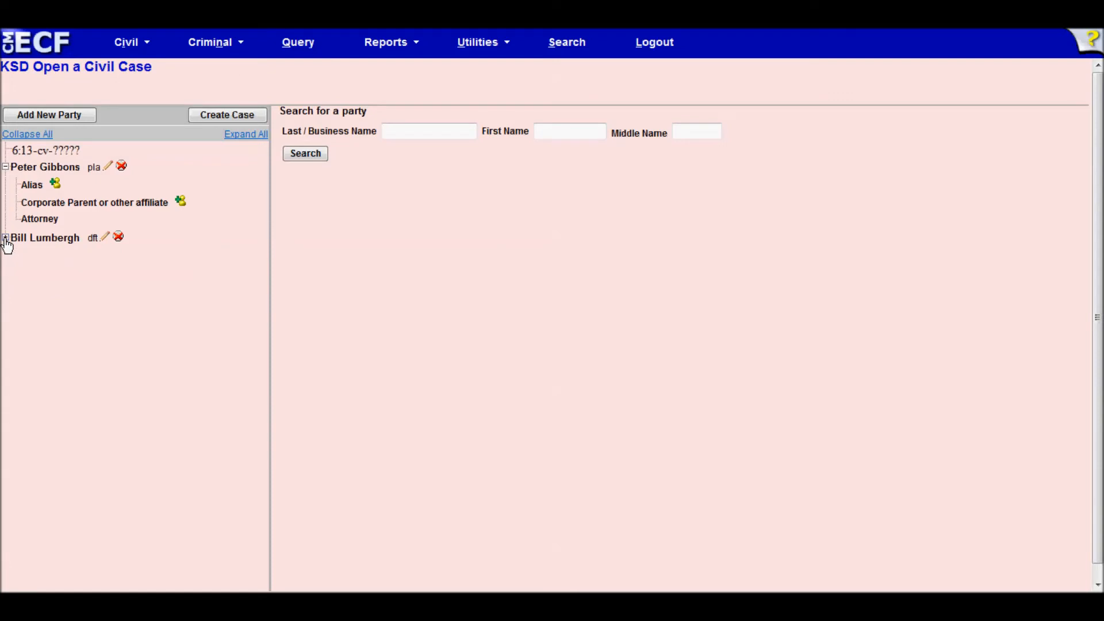
left_click(5, 238)
left_click(6, 238)
left_click(6, 238)
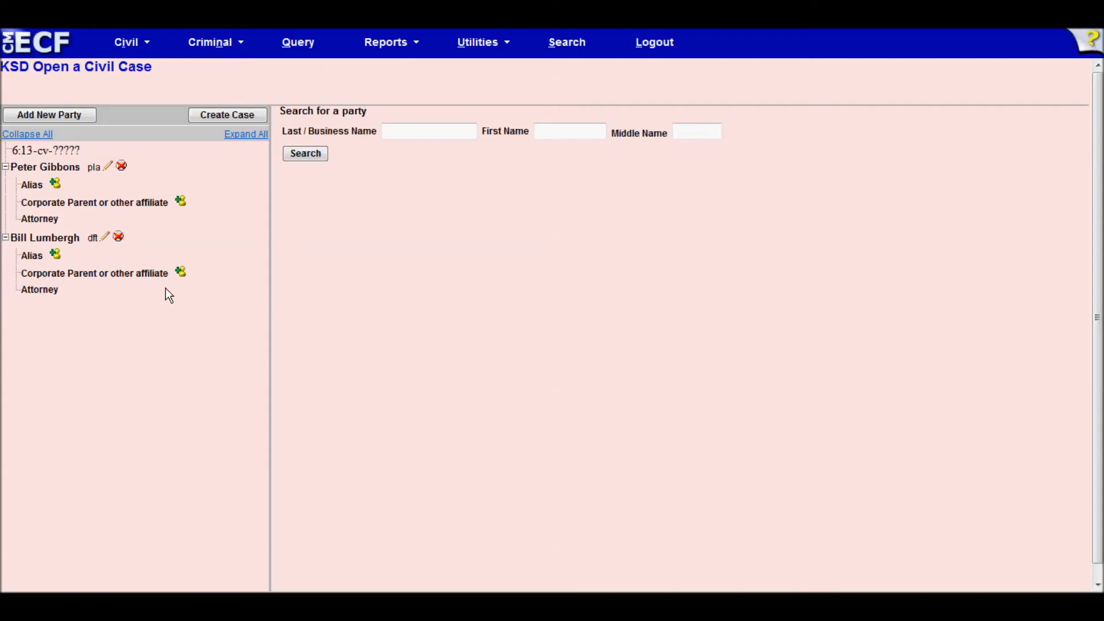
left_click(206, 112)
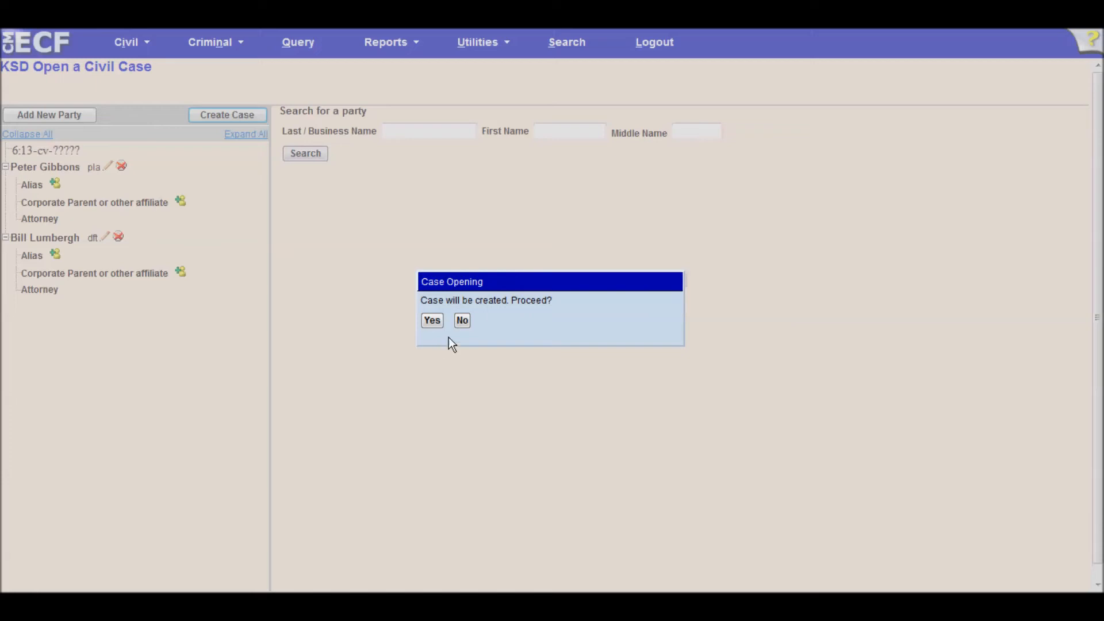
- Answer Yes in the Case Opening dialog to open case 13-1017
left_click(432, 321)
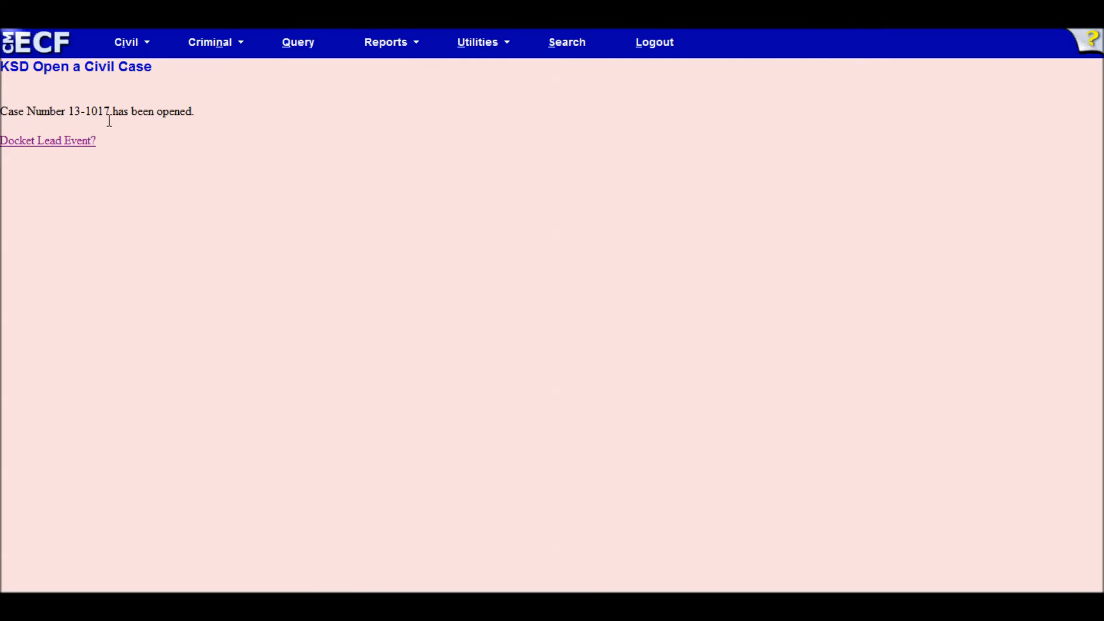
- Begin docketing a Complaint as the lead event for new case 6:13-cv-1017
left_click(75, 147)
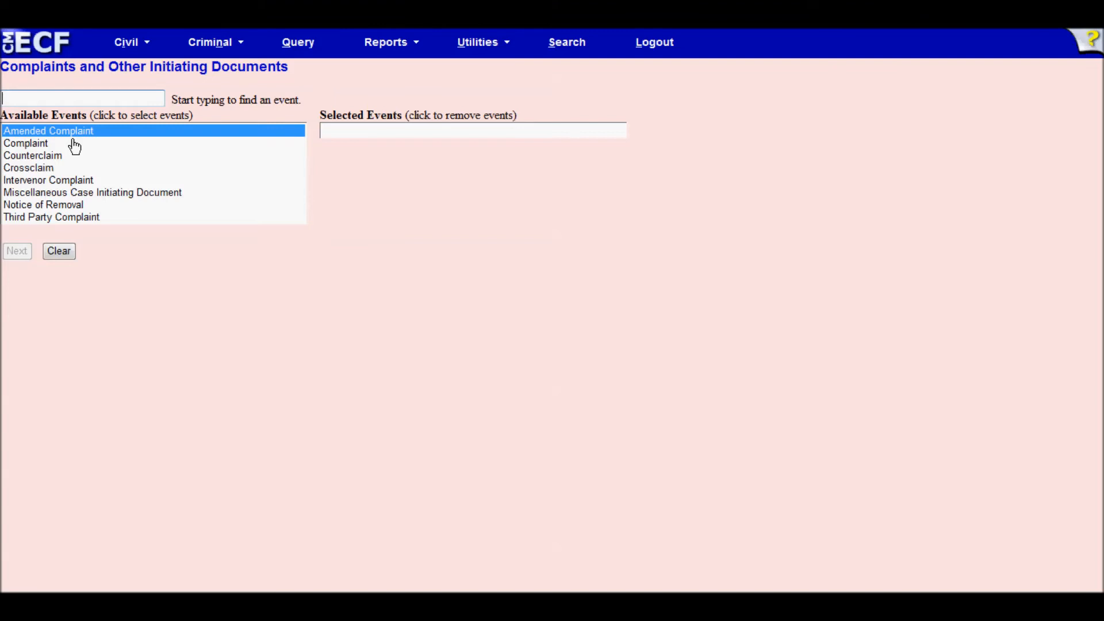
left_click(34, 145)
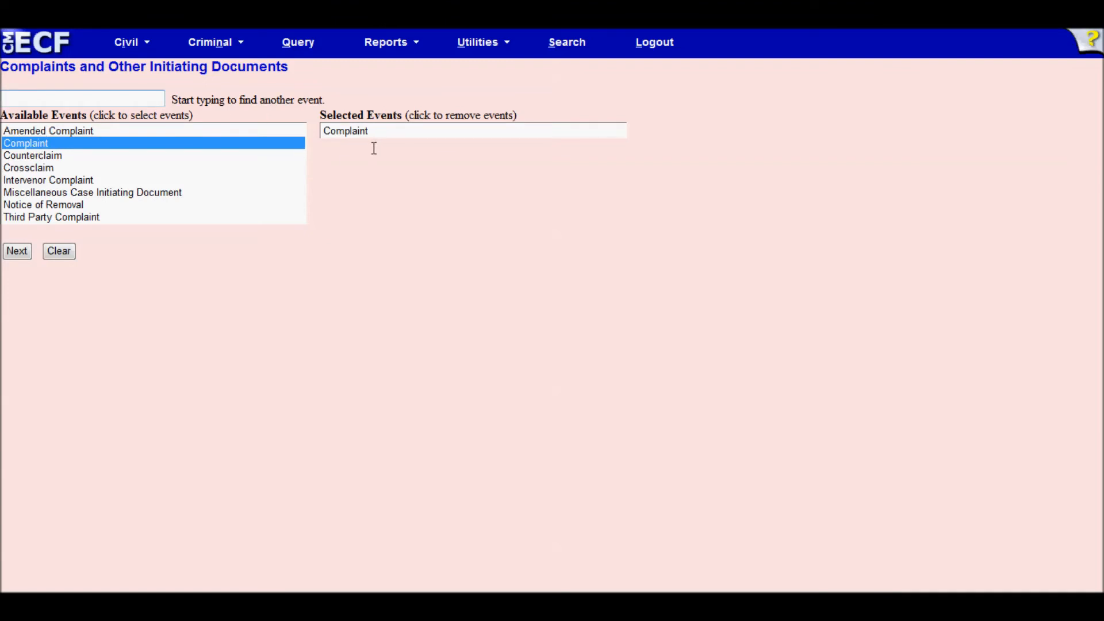
left_click(18, 247)
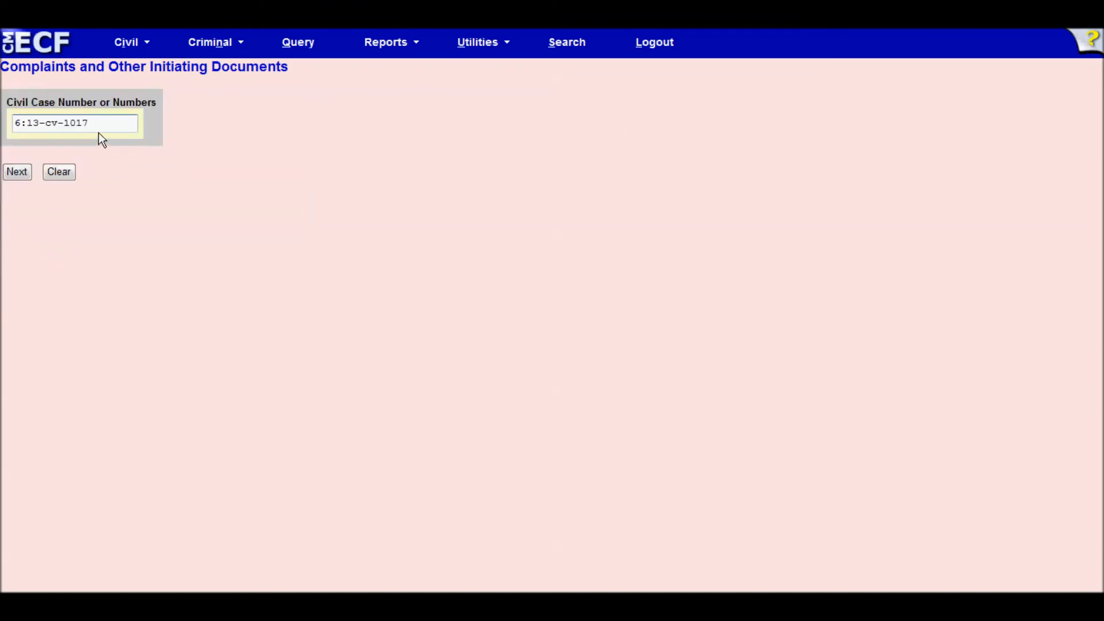
- Confirm case number 6:13-cv-1017, file as the plaintiff, and accept the attorney–plaintiff association
left_click(16, 173)
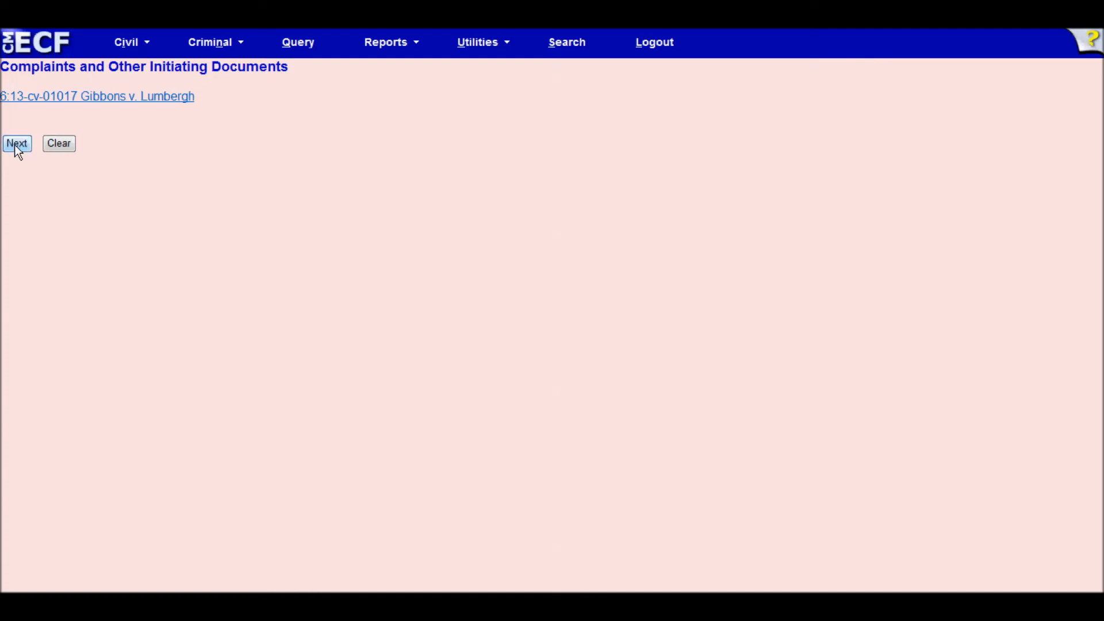
left_click(16, 145)
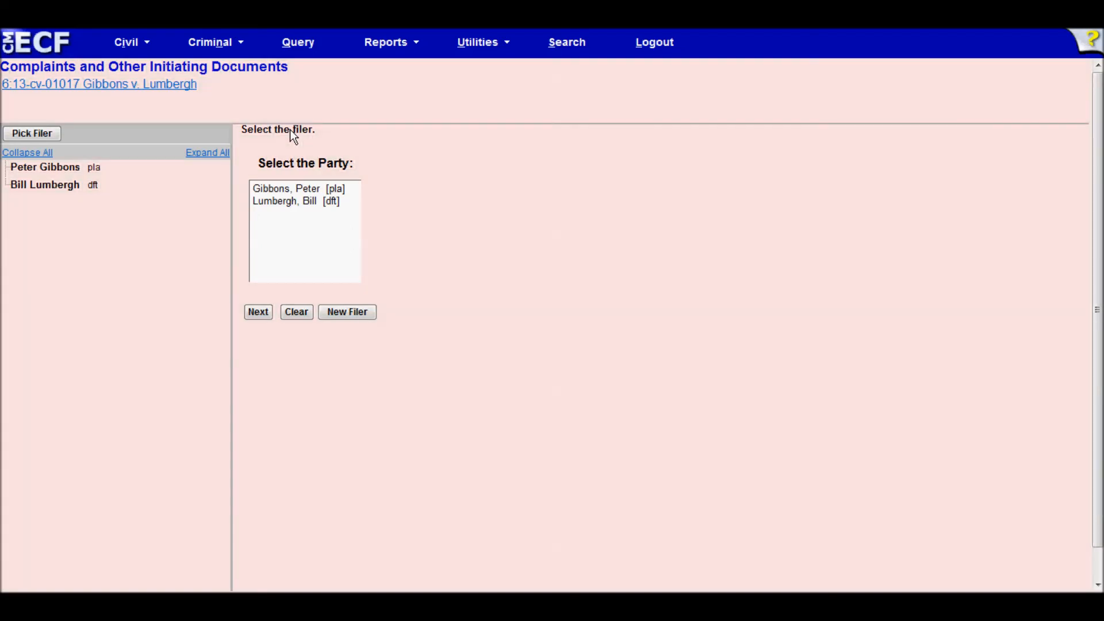
left_click(311, 190)
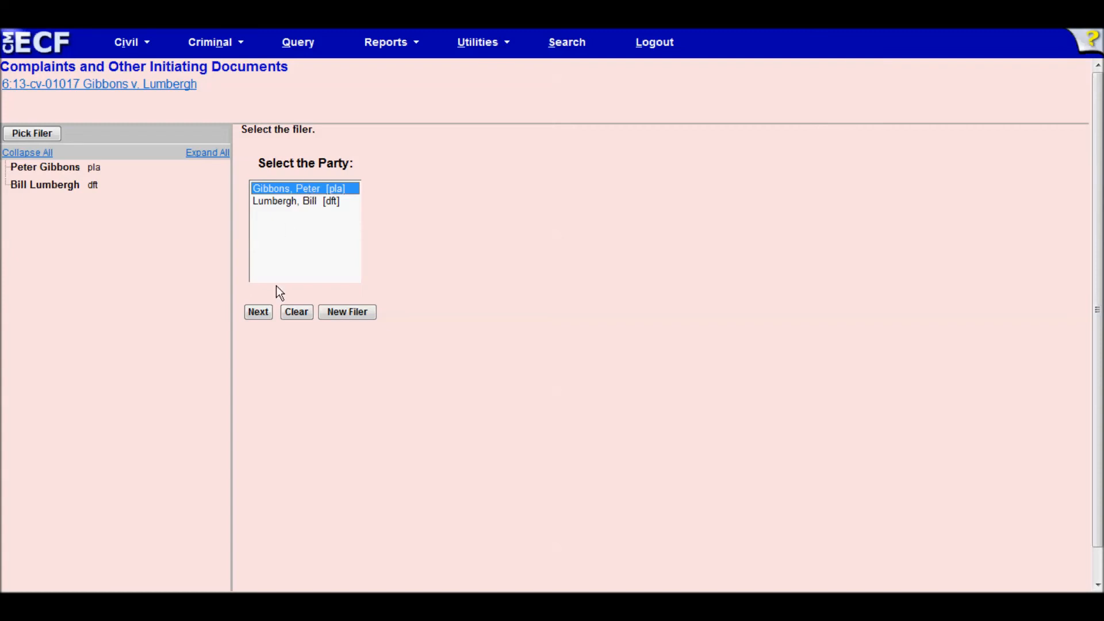
left_click(260, 312)
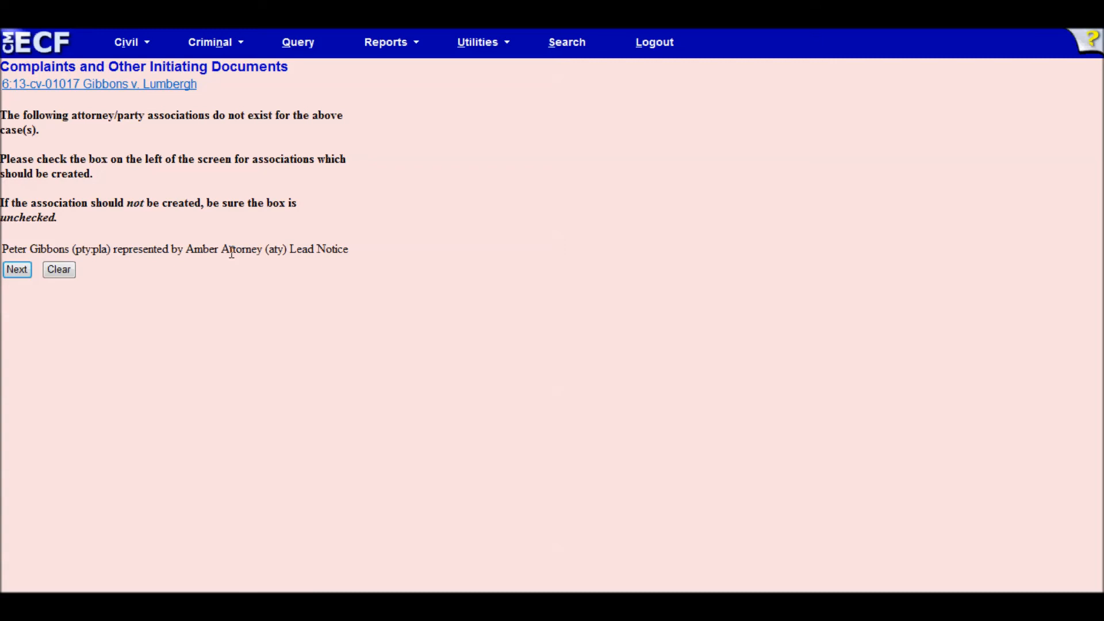
left_click(16, 270)
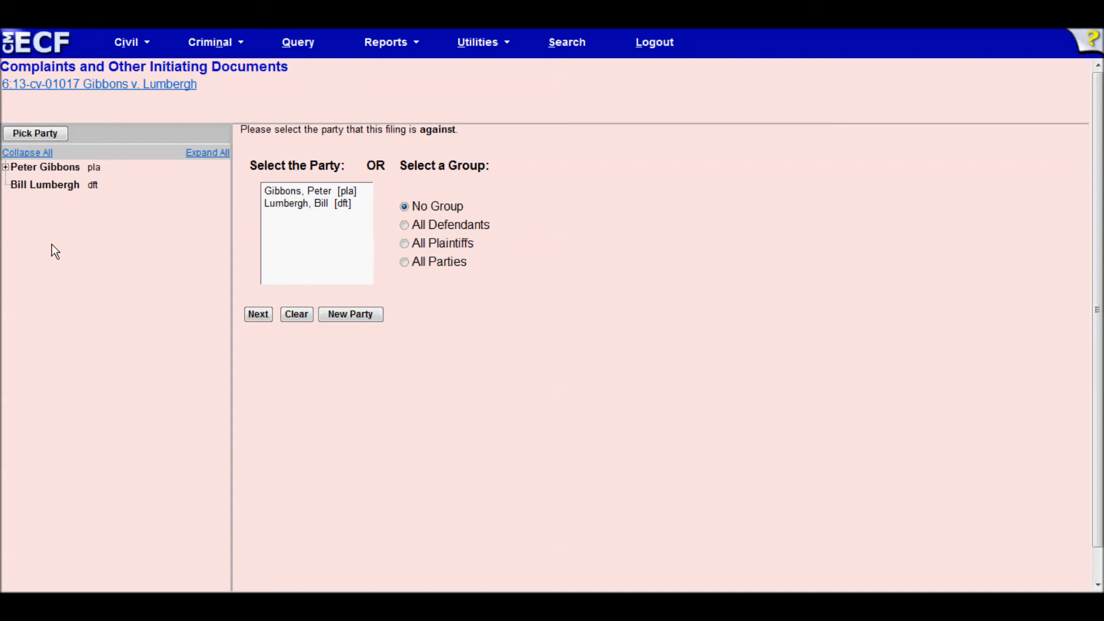
- Select only the defendant as the party the complaint is filed against
left_click(404, 225)
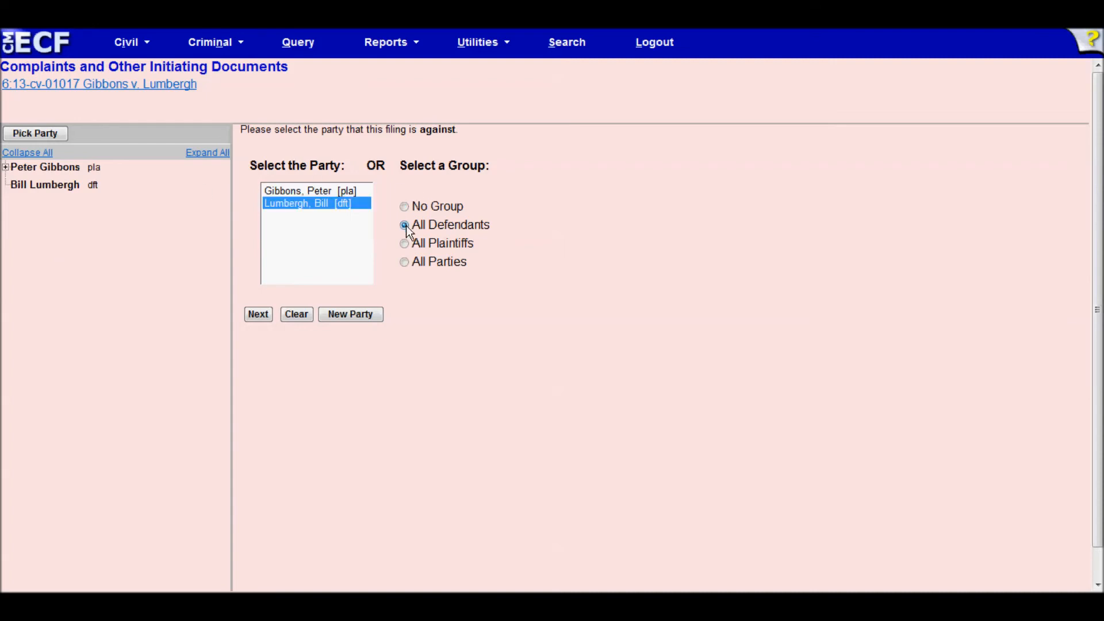
left_click(300, 192)
left_click(299, 203, "ctrl")
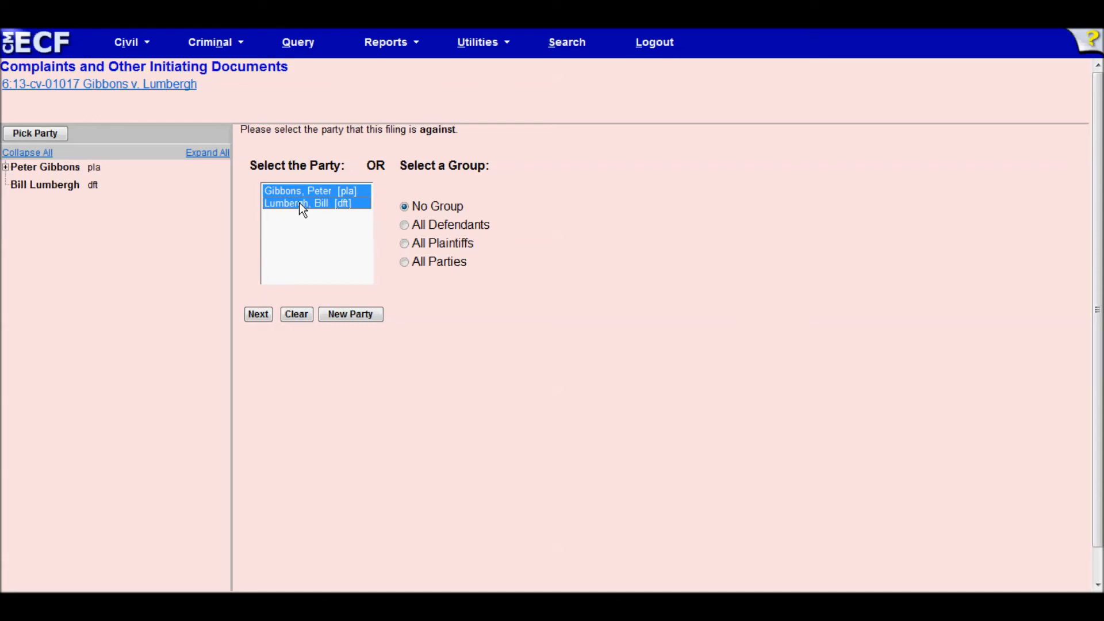
double_click(294, 191)
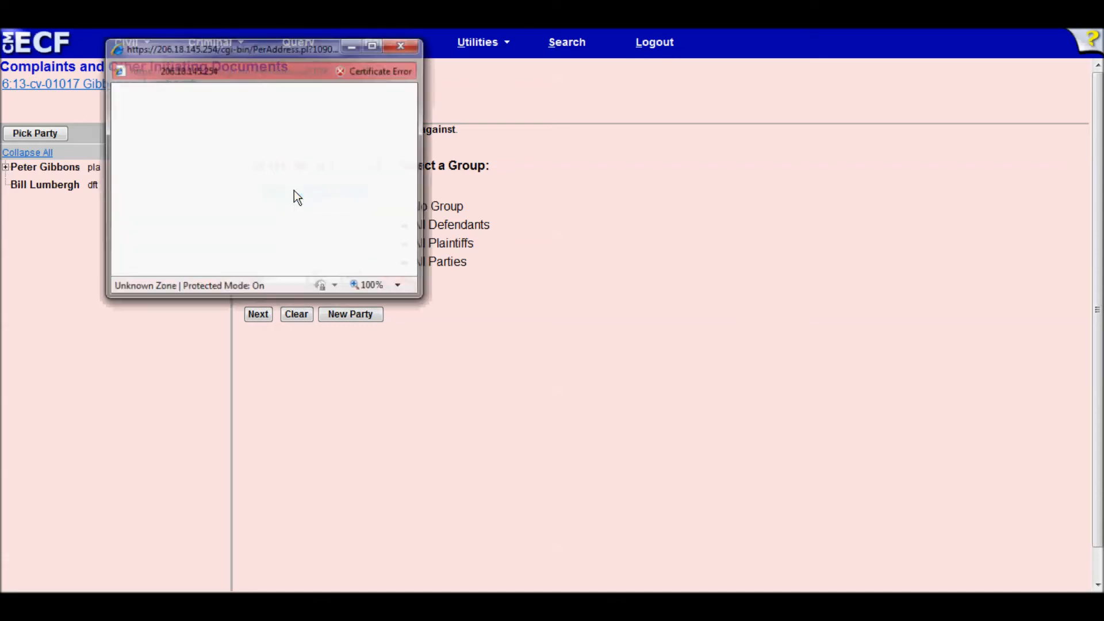
left_click(395, 46)
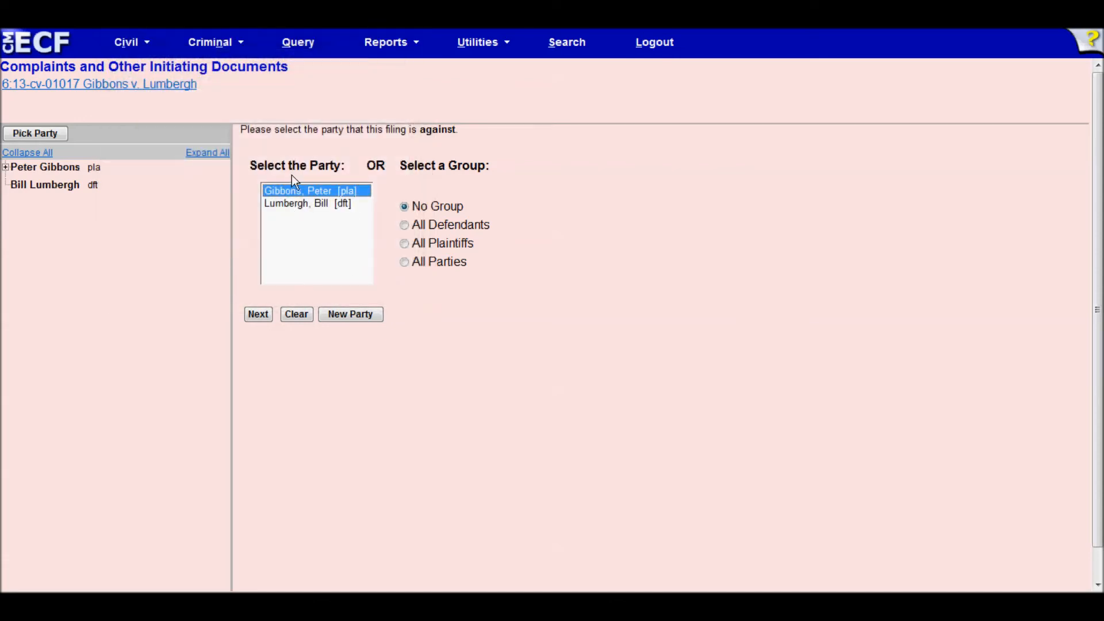
mouse_move(295, 193)
left_mouse_down()
mouse_move(291, 212)
mouse_move(294, 188)
left_mouse_up()
left_click(299, 206)
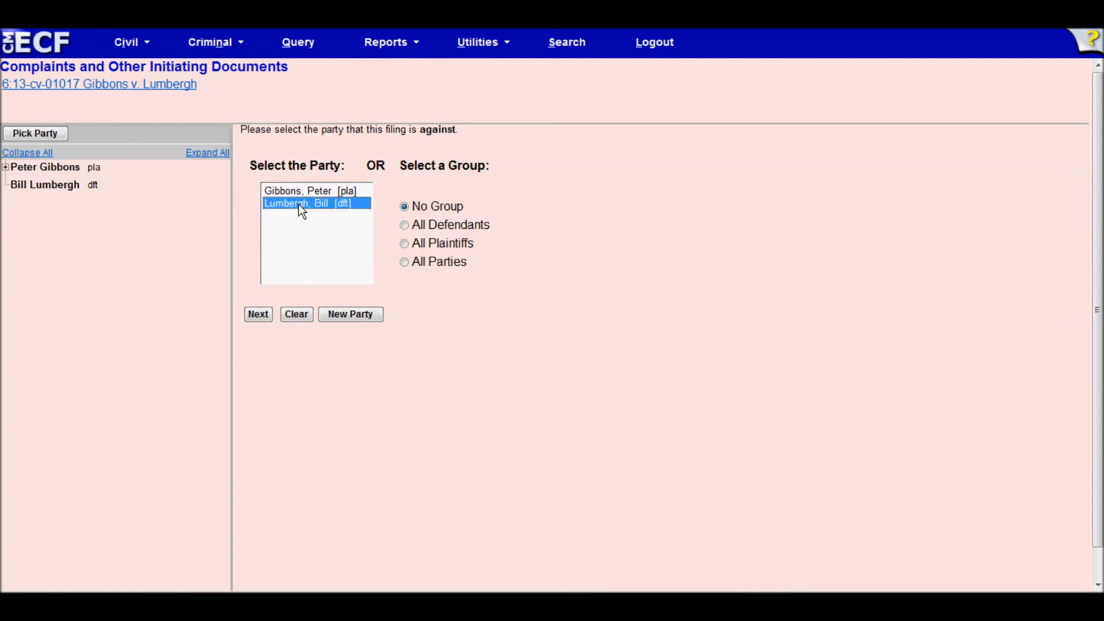
left_click(253, 315)
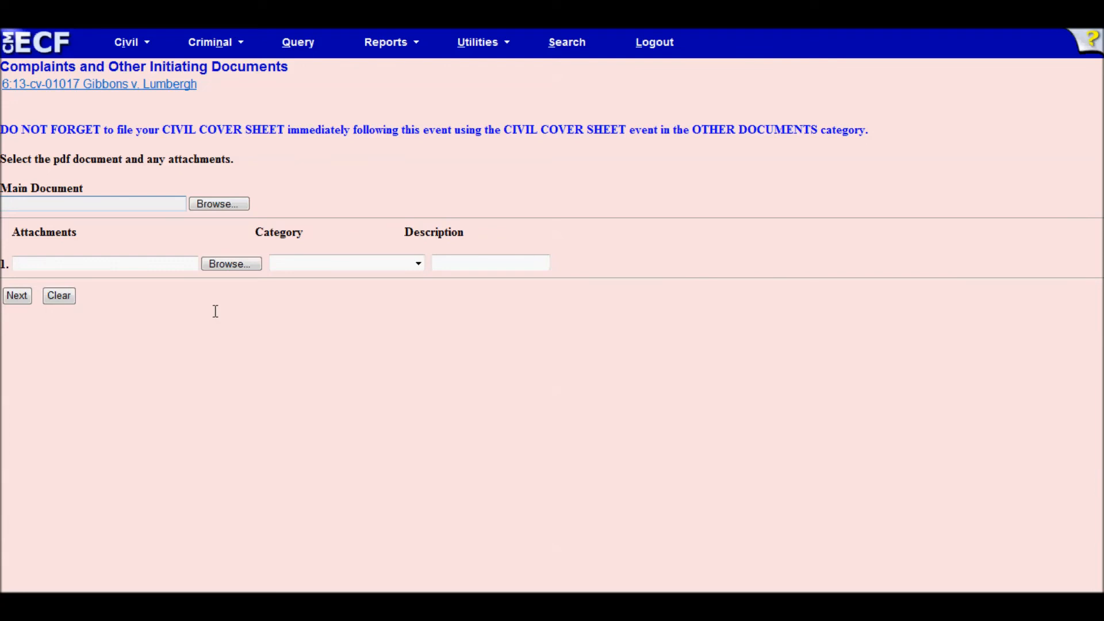
- Upload Complaint.pdf as the main document and 'attachment to complaint.pdf' described as 'Attachment'
left_click(231, 204)
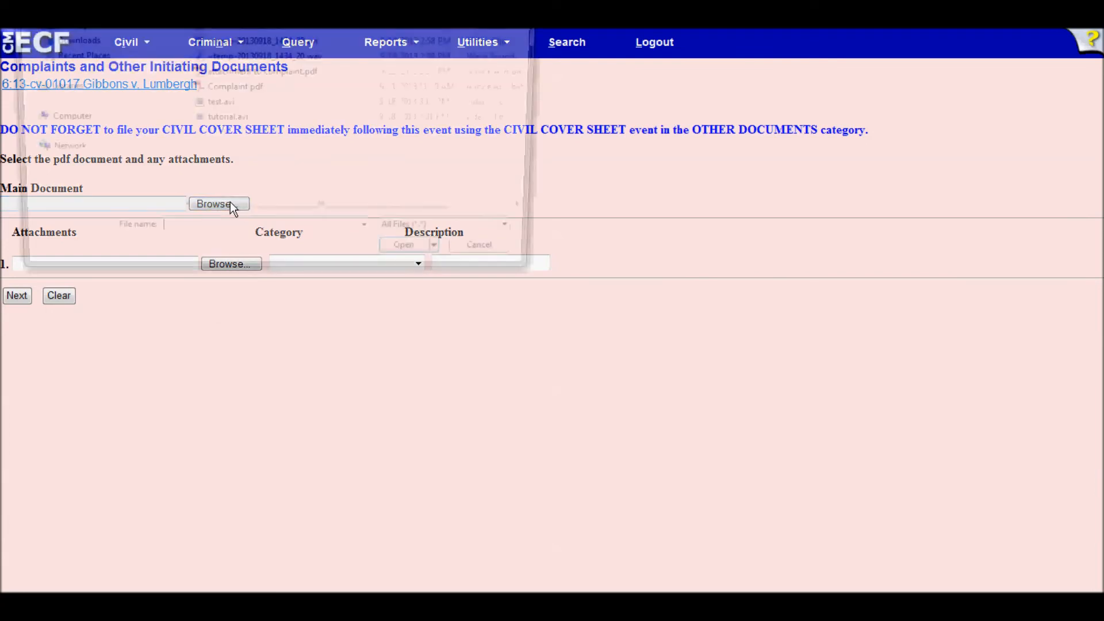
left_click(232, 90)
left_click(416, 262)
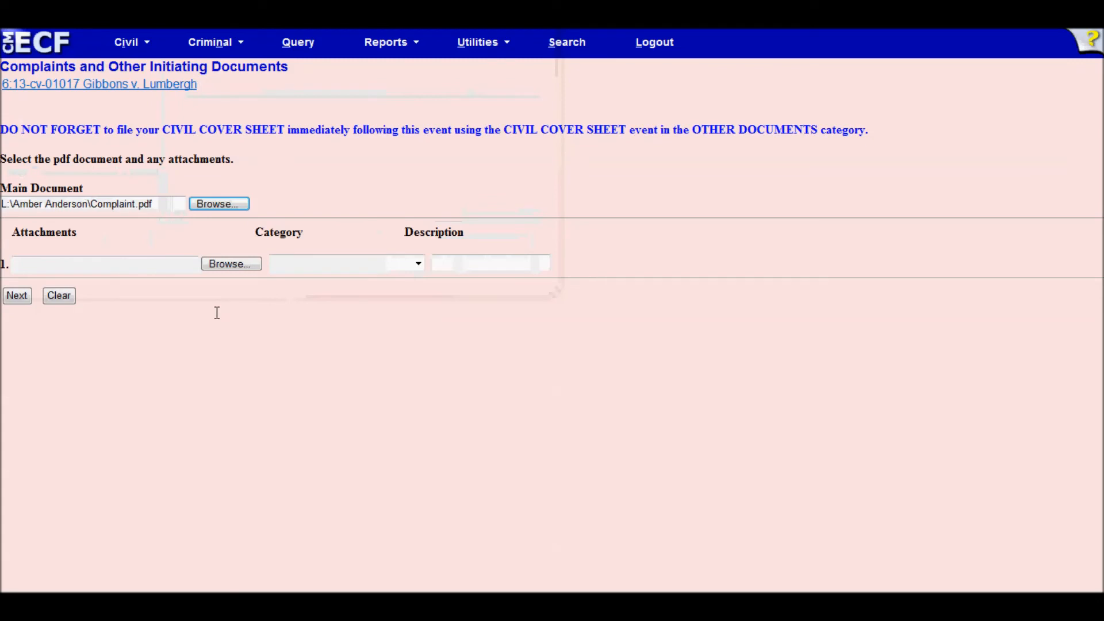
left_click(227, 264)
left_click(244, 72)
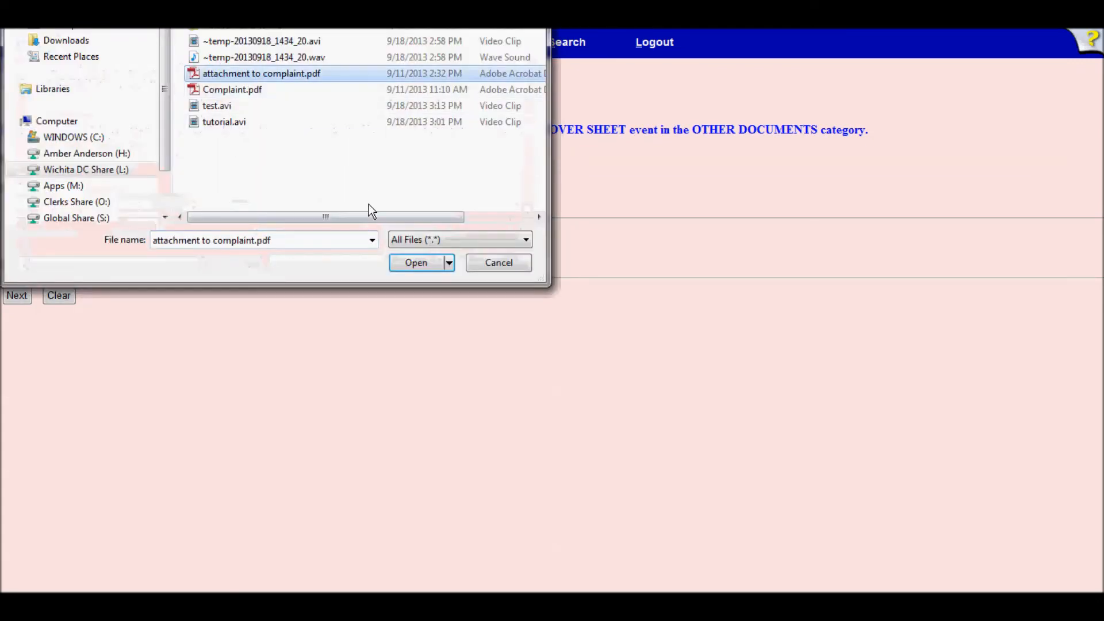
left_click(402, 264)
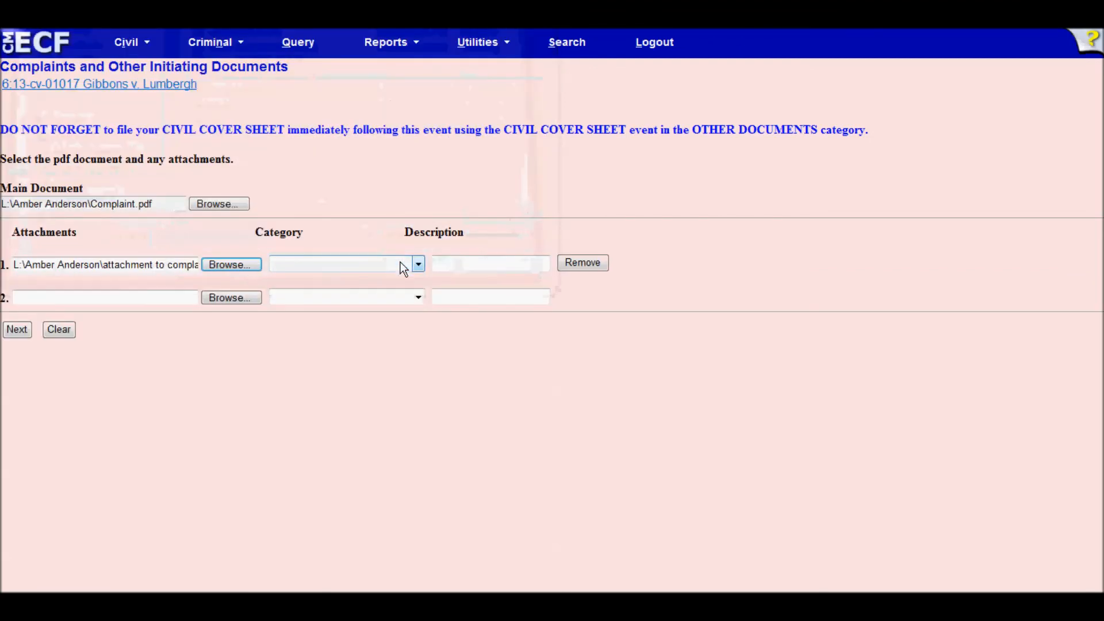
left_click(473, 267)
type("Attachment")
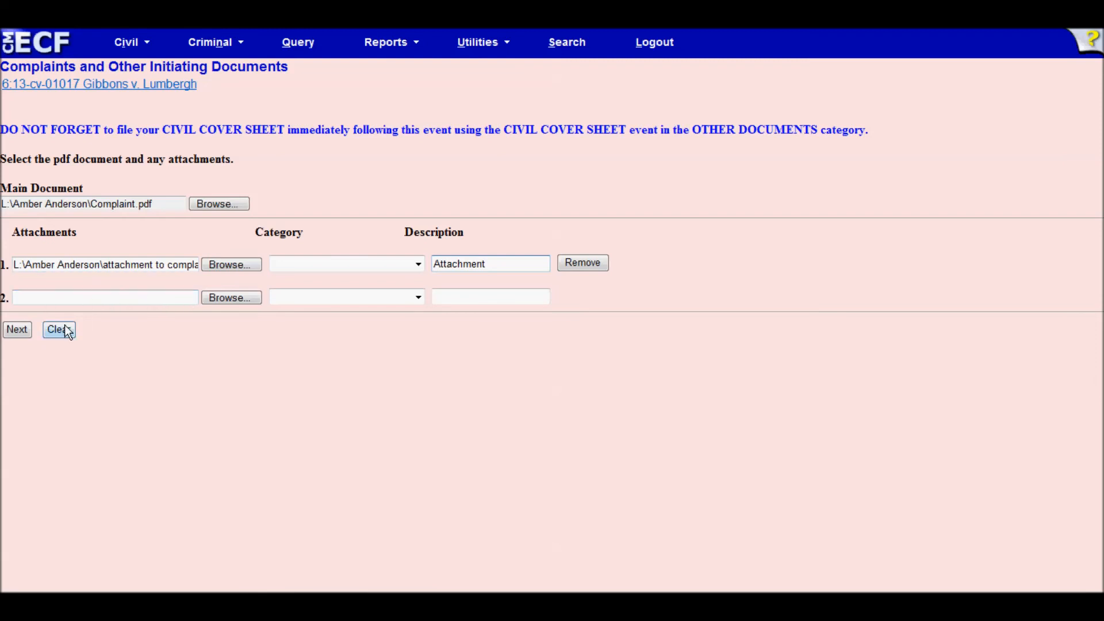
left_click(16, 333)
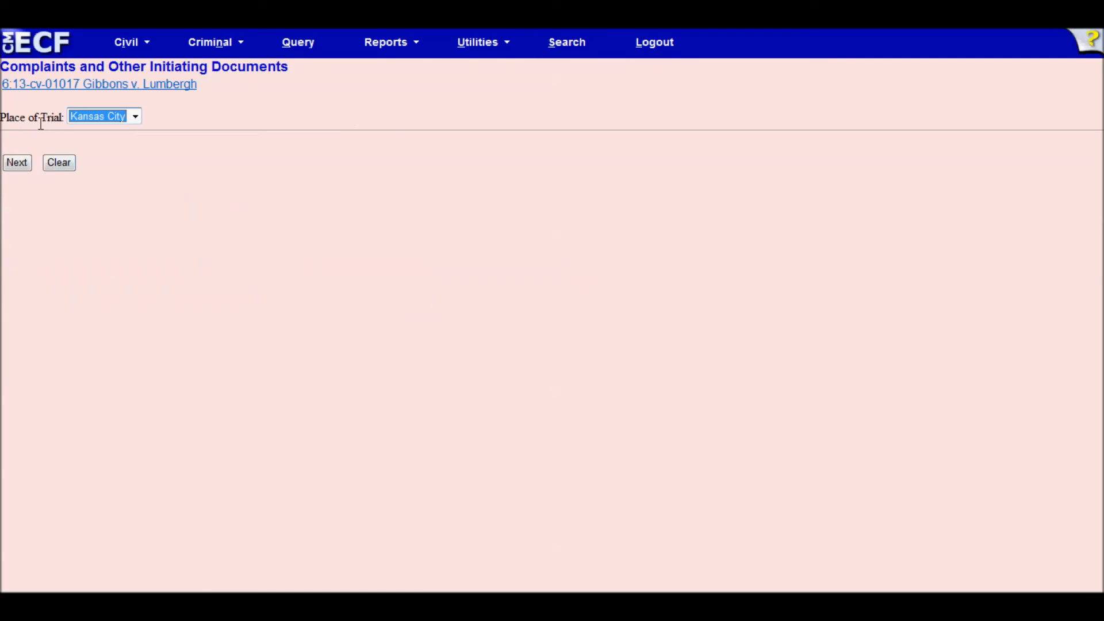
- Set place of trial to Wichita, answer No to the fee waiver, and accept the $350 fee
left_click(135, 116)
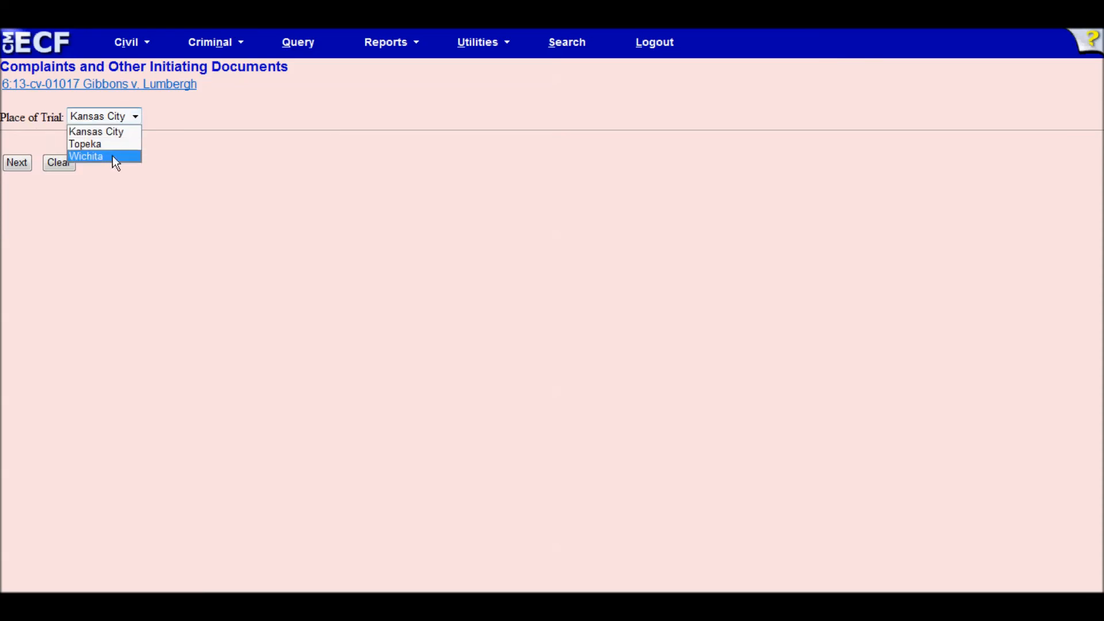
left_click(90, 157)
left_click(17, 166)
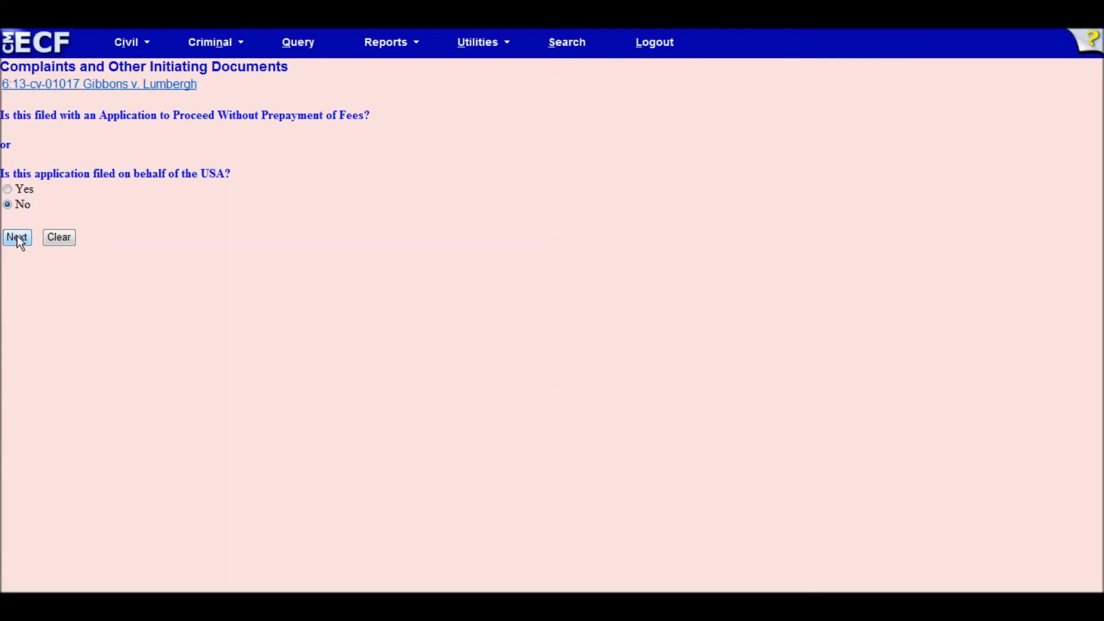
left_click(17, 238)
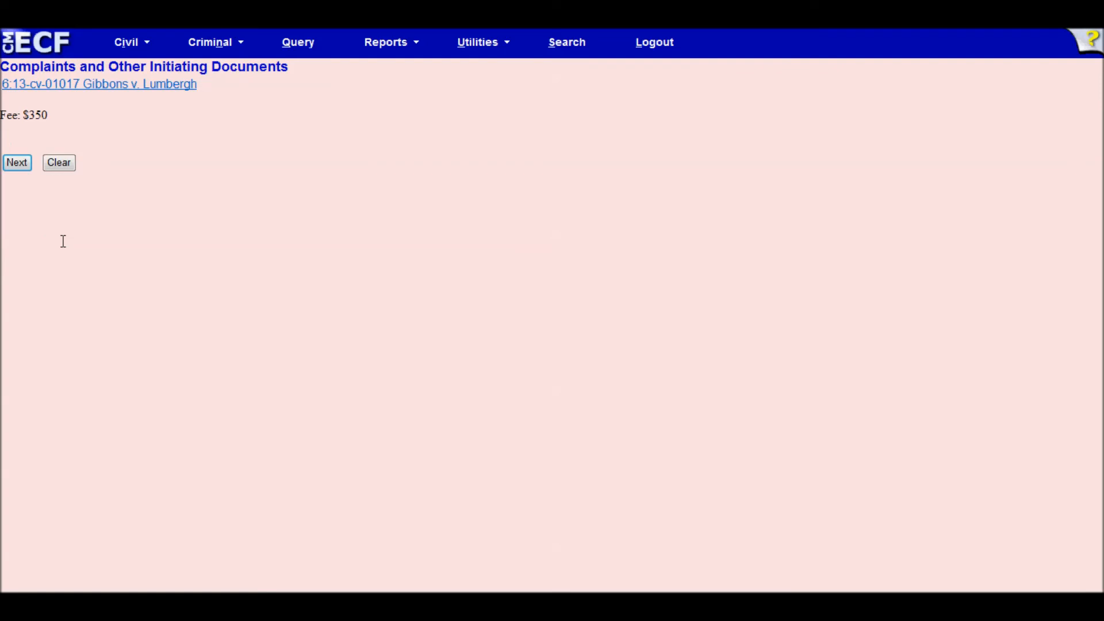
left_click(17, 166)
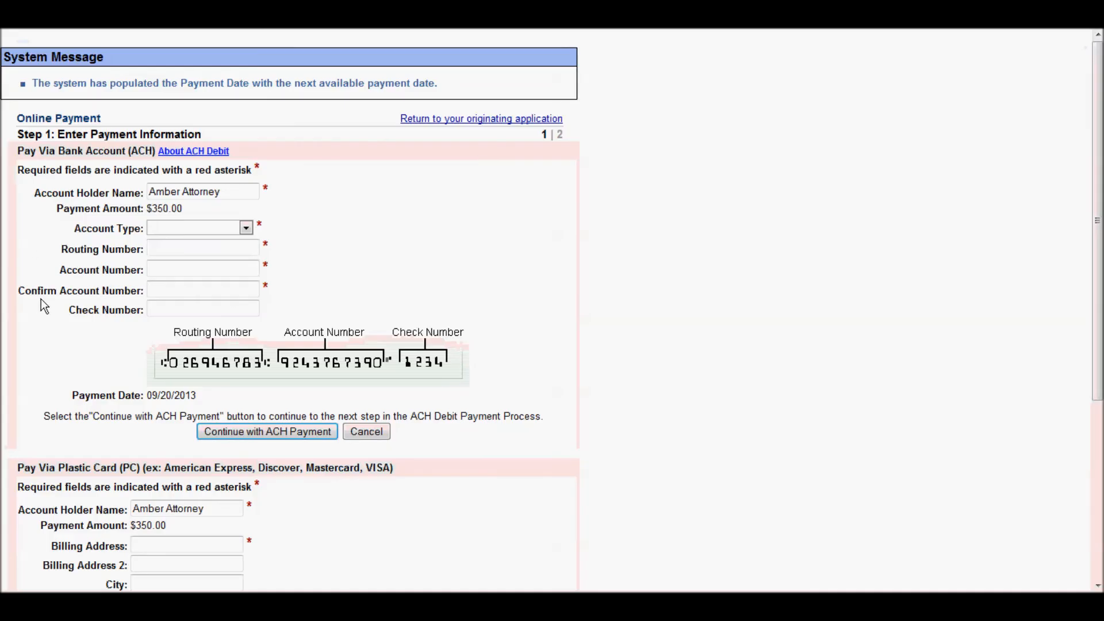
scroll(40, 300, "down", 3)
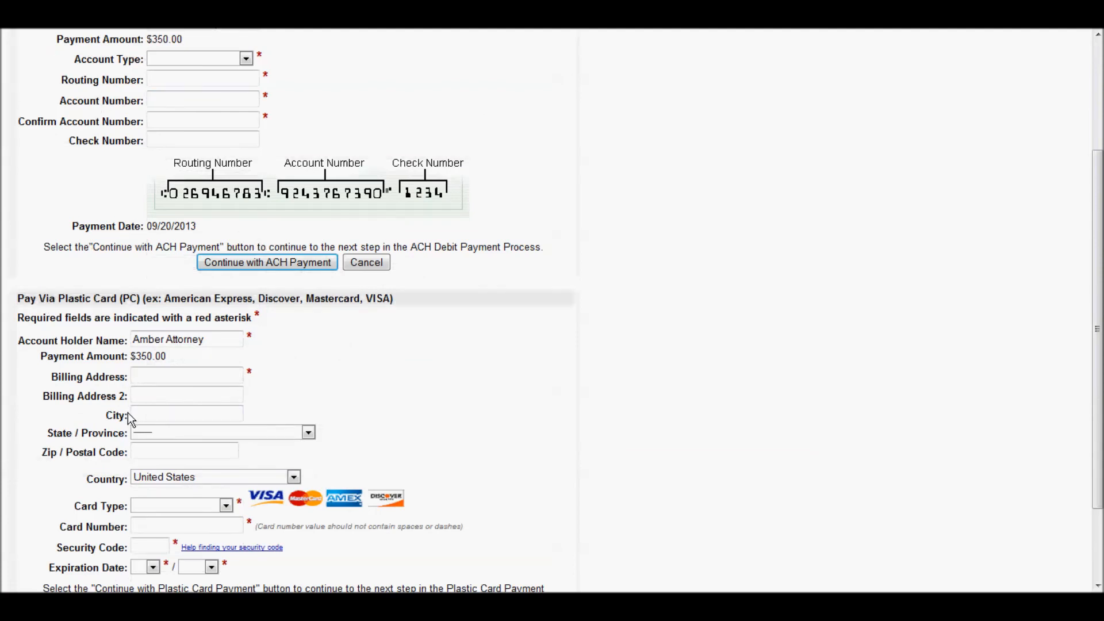
left_click(162, 375)
type("401 N")
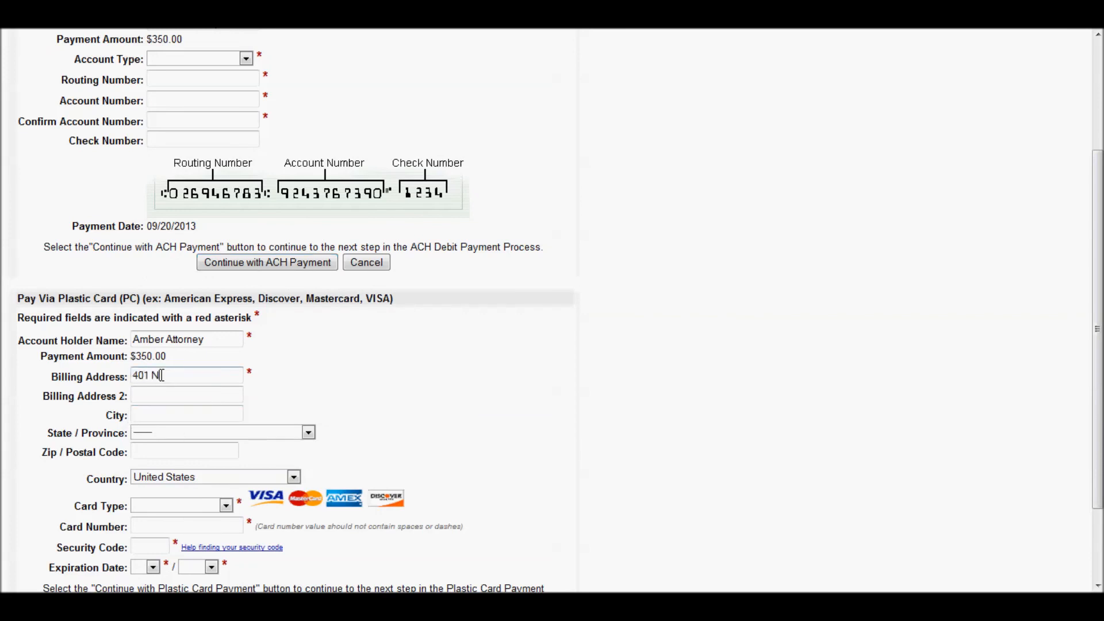
type(" Market")
key("Tab")
key("Tab")
type("Wichita")
key("Tab")
key("k")
key("Tab")
type("67202")
left_click(161, 375)
type(".")
- Enter Master Card details with the card number, security code and 09/2013 expiry, then submit payment
left_click(153, 507)
left_click(154, 545)
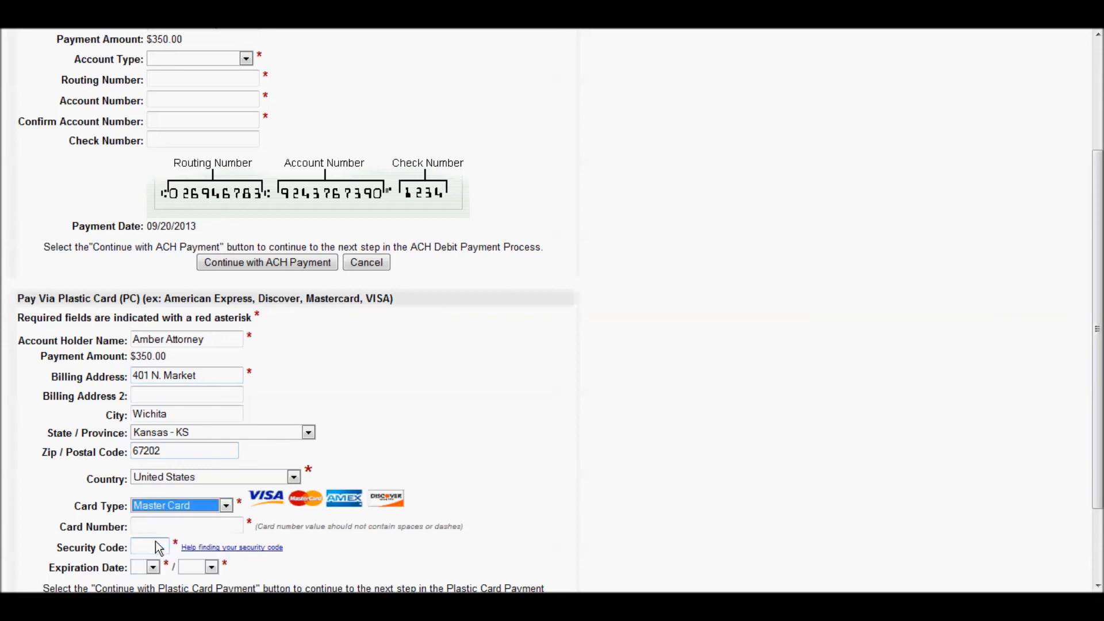
left_click(154, 526)
type("510510")
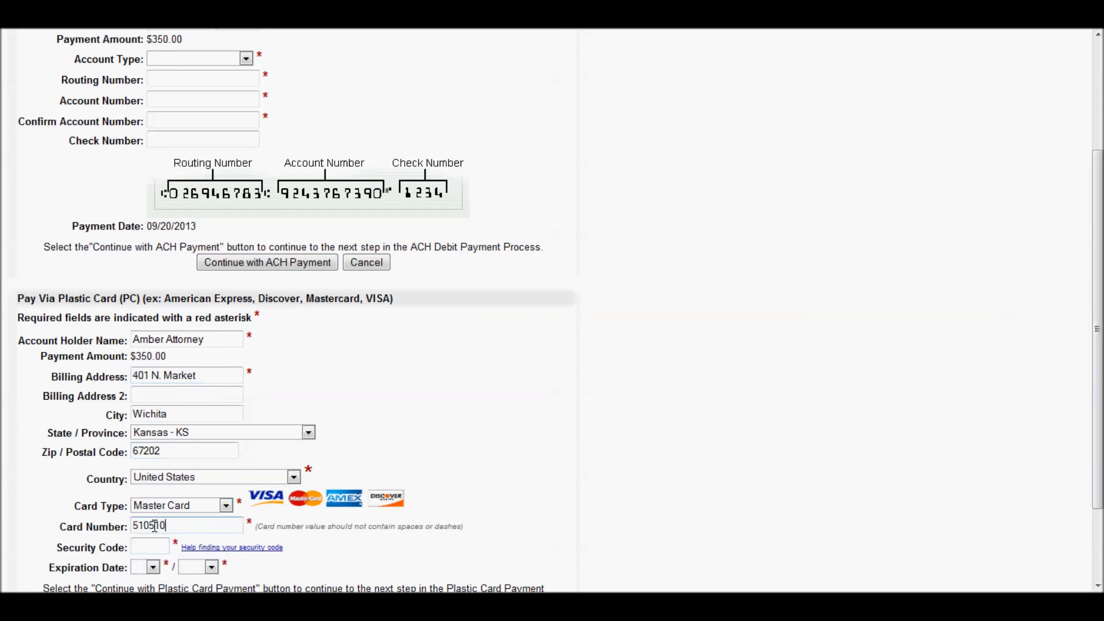
type("5105105100")
left_click(160, 542)
type("998")
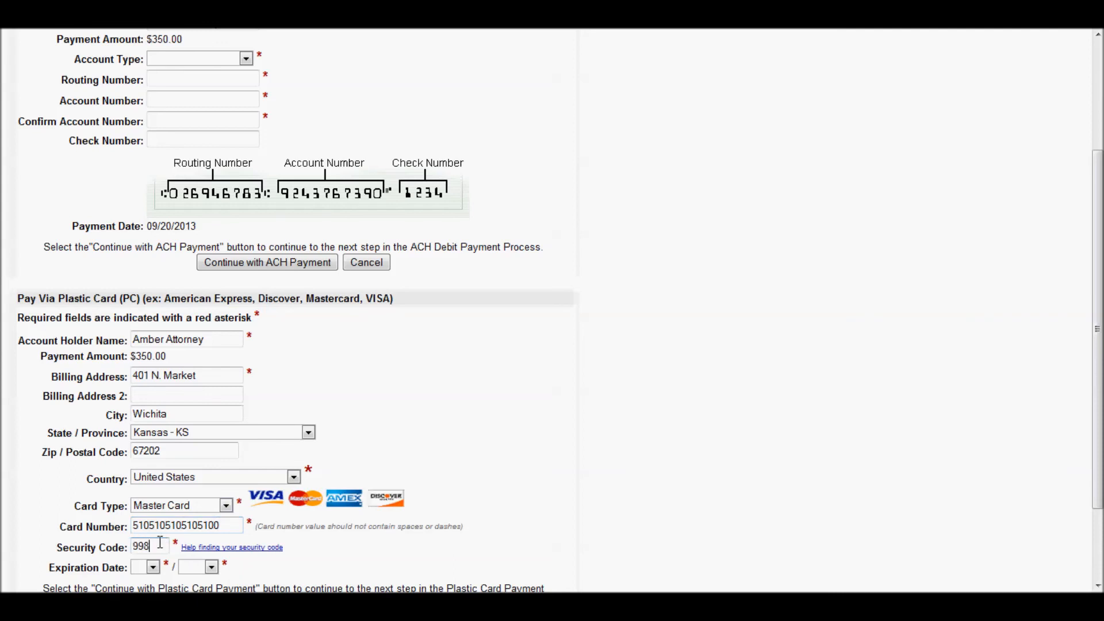
left_click(153, 568)
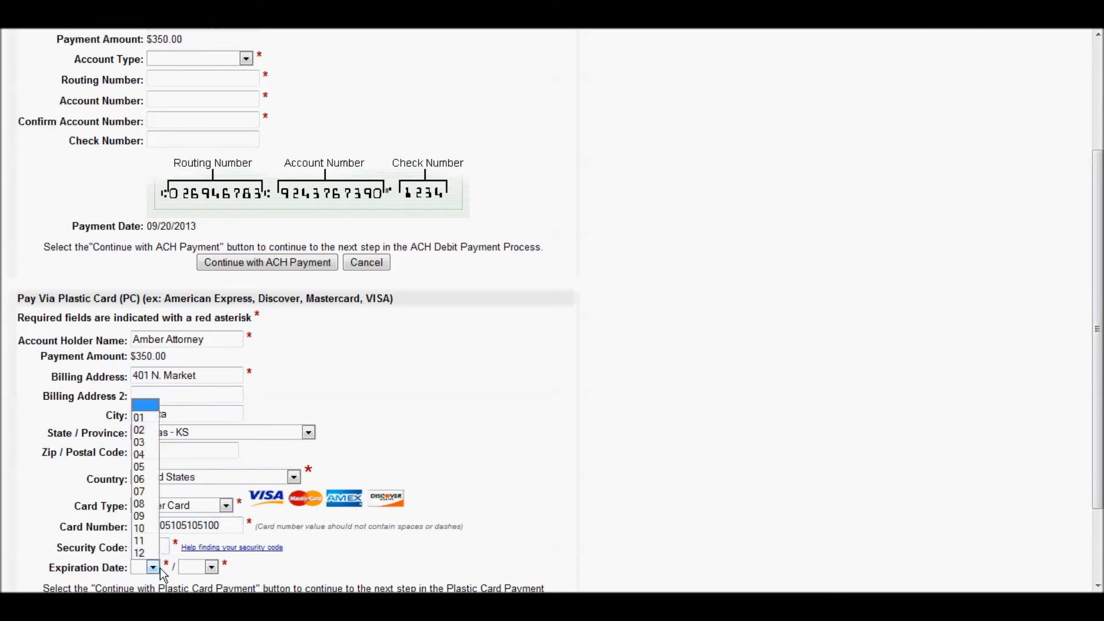
left_click(146, 515)
left_click(212, 569)
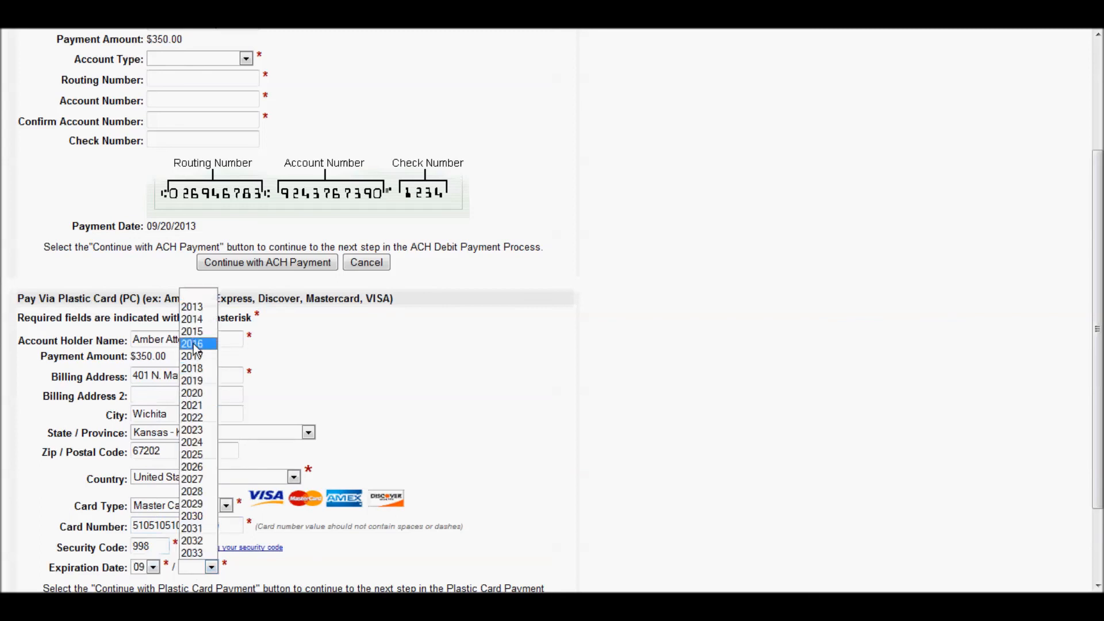
left_click(192, 307)
scroll(304, 562, "down", 3)
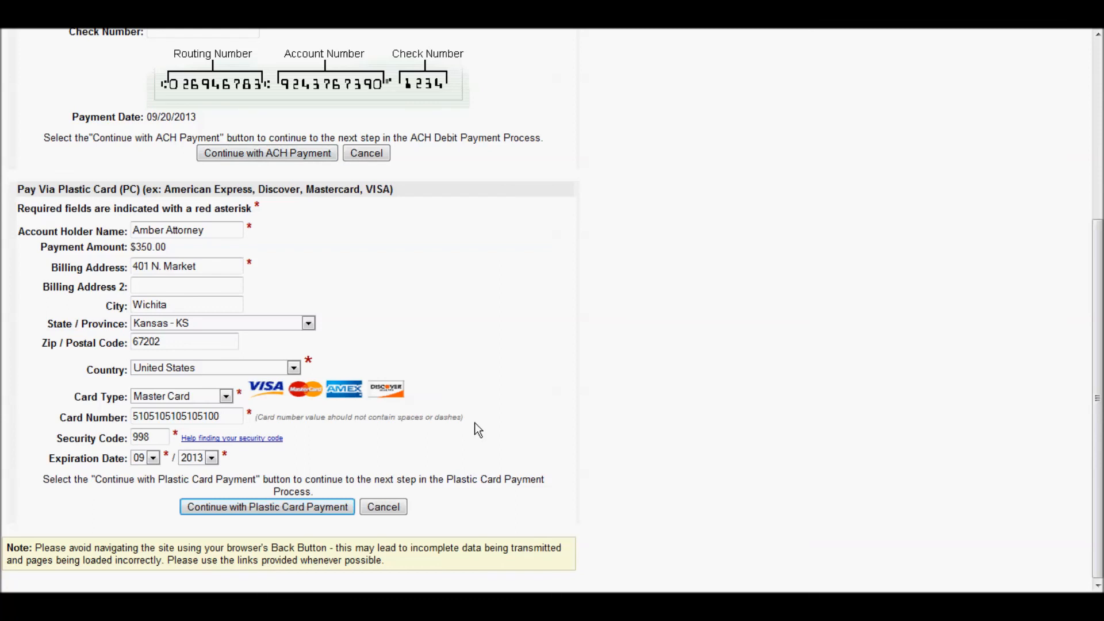
left_click(245, 508)
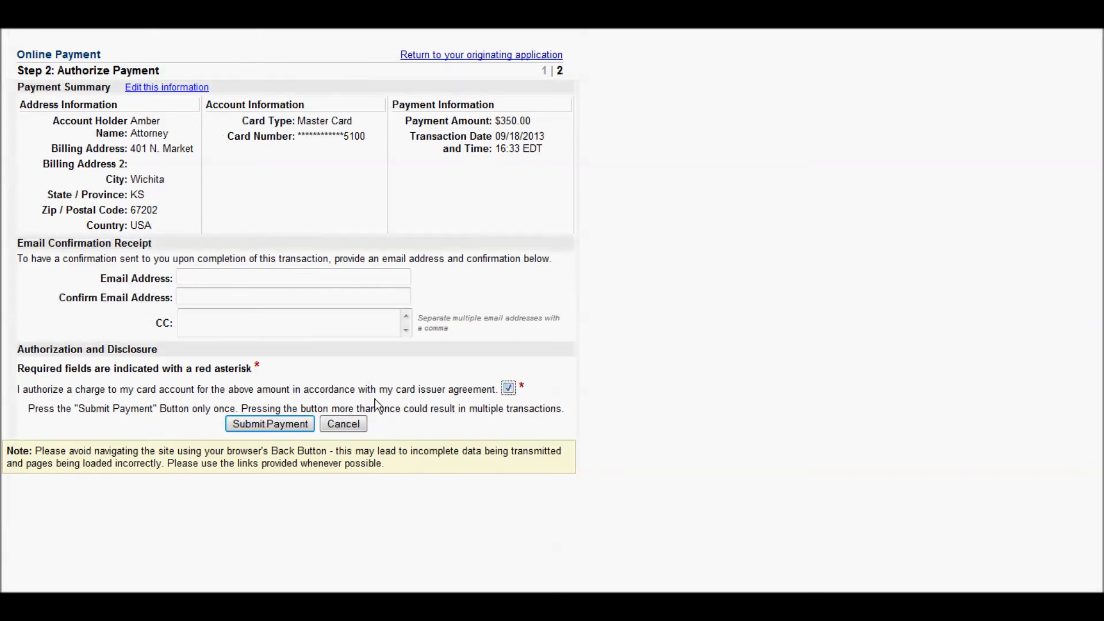
left_click(281, 424)
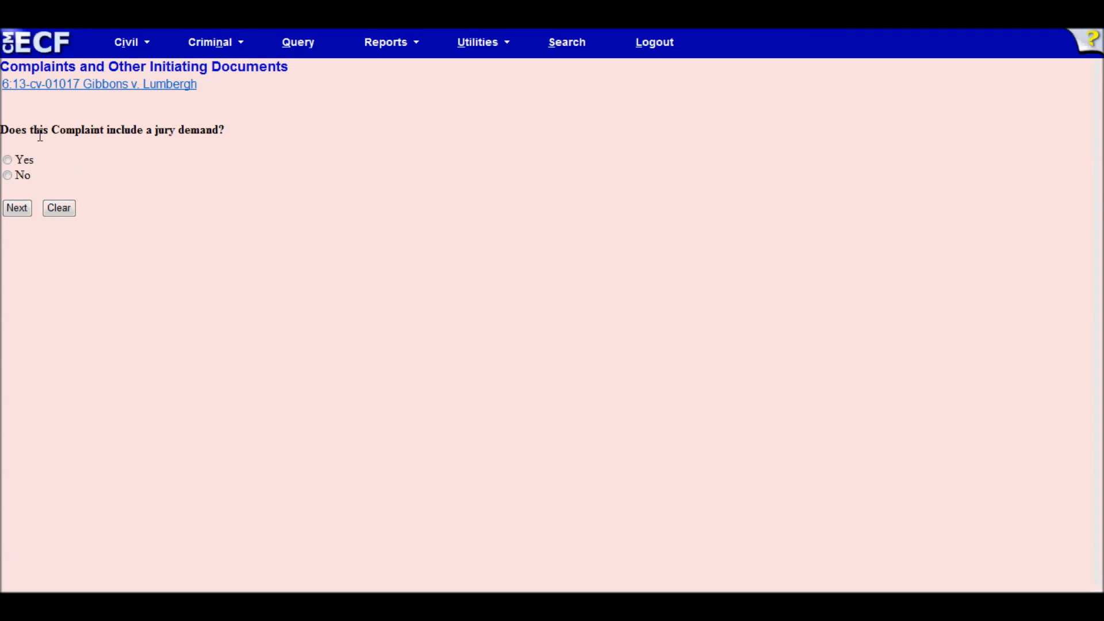
- Answer No to the jury demand, pass the summons notice, accept the docket text, and commit the filing
left_click(9, 176)
left_click(16, 209)
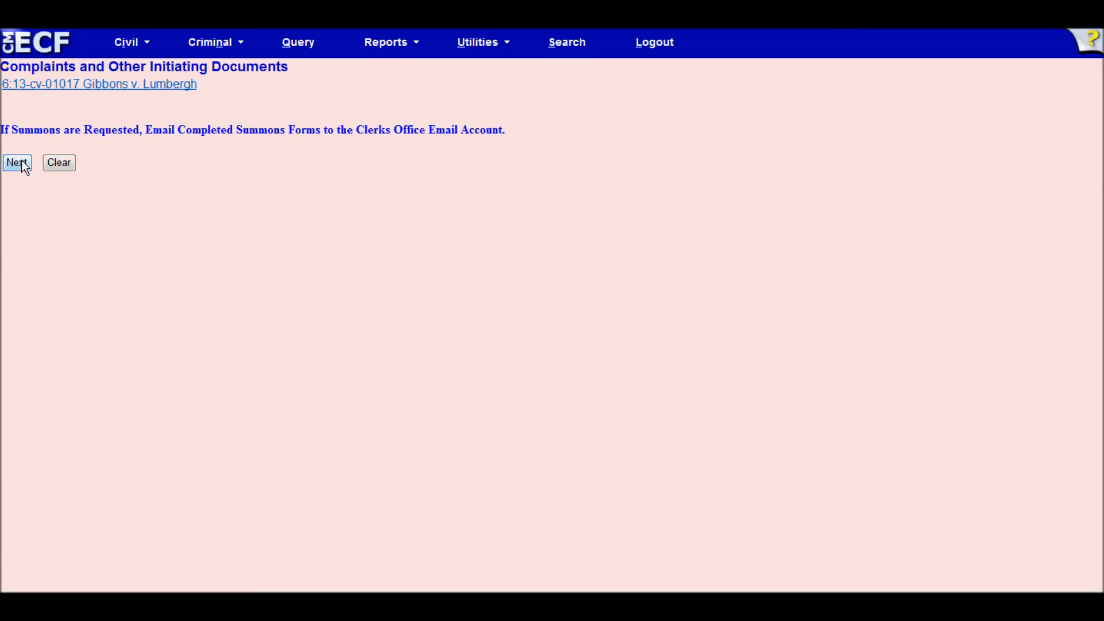
left_click(23, 162)
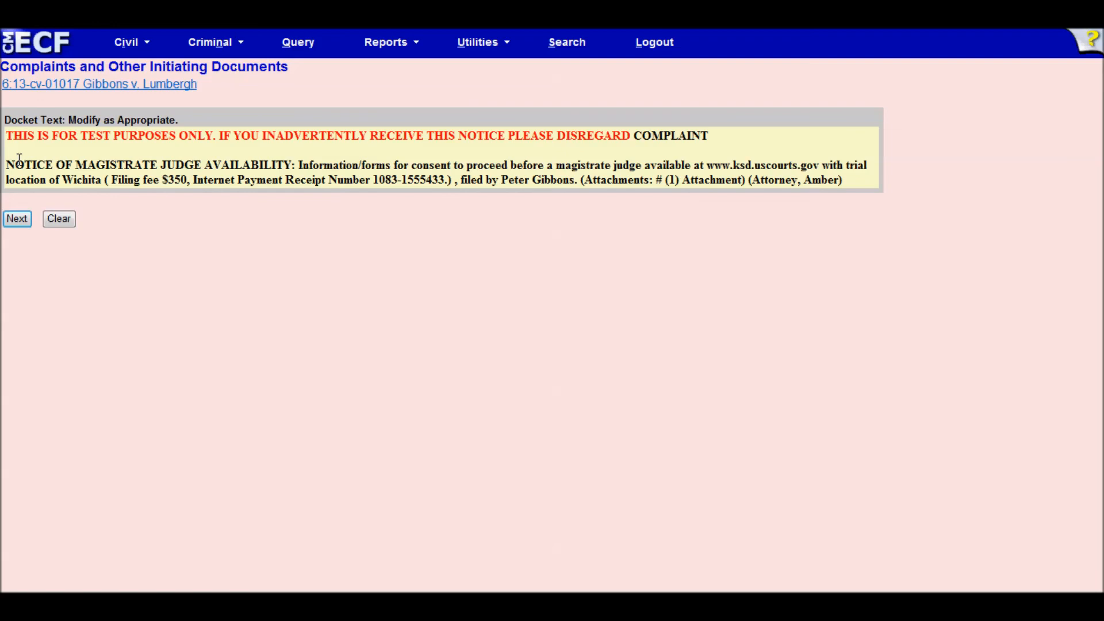
left_click(14, 224)
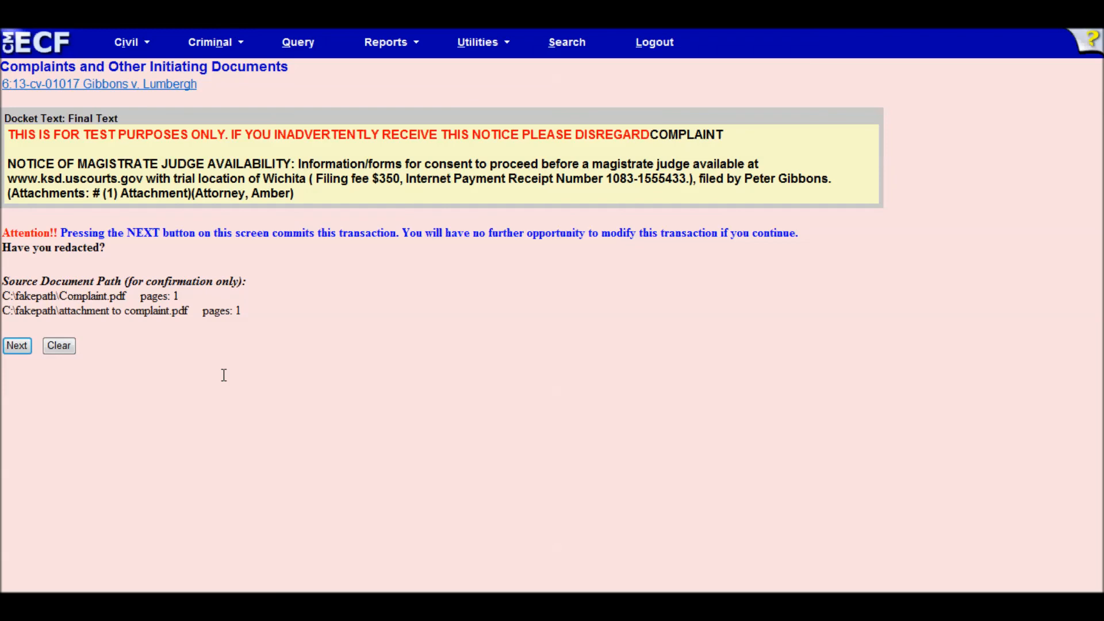
left_click(17, 346)
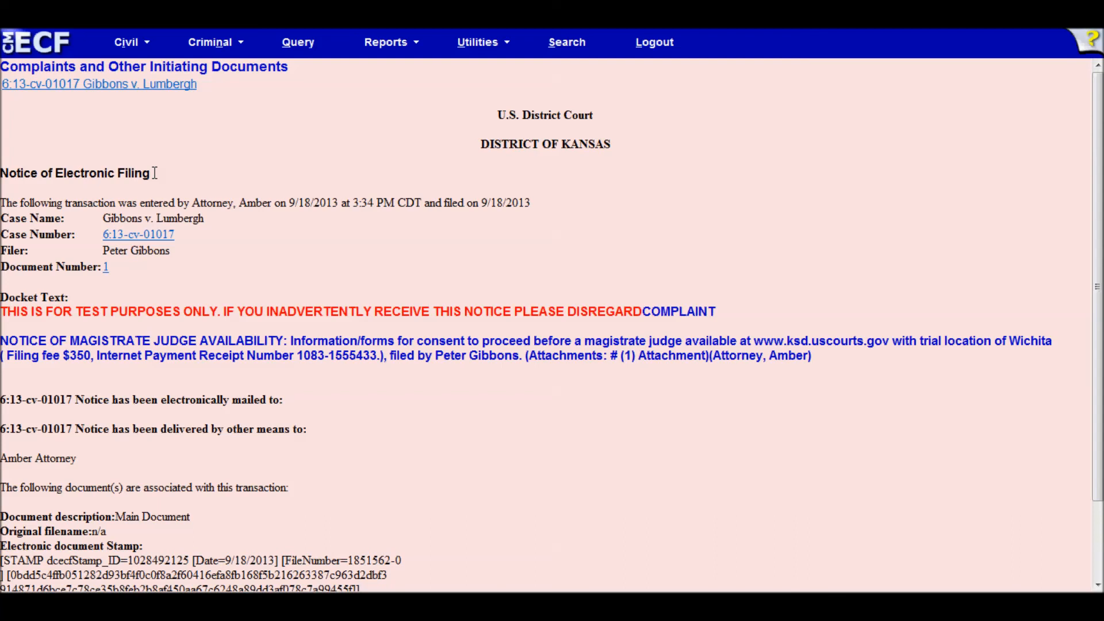
- Open the Search Menus and Events panel from the top menu bar
left_click(562, 51)
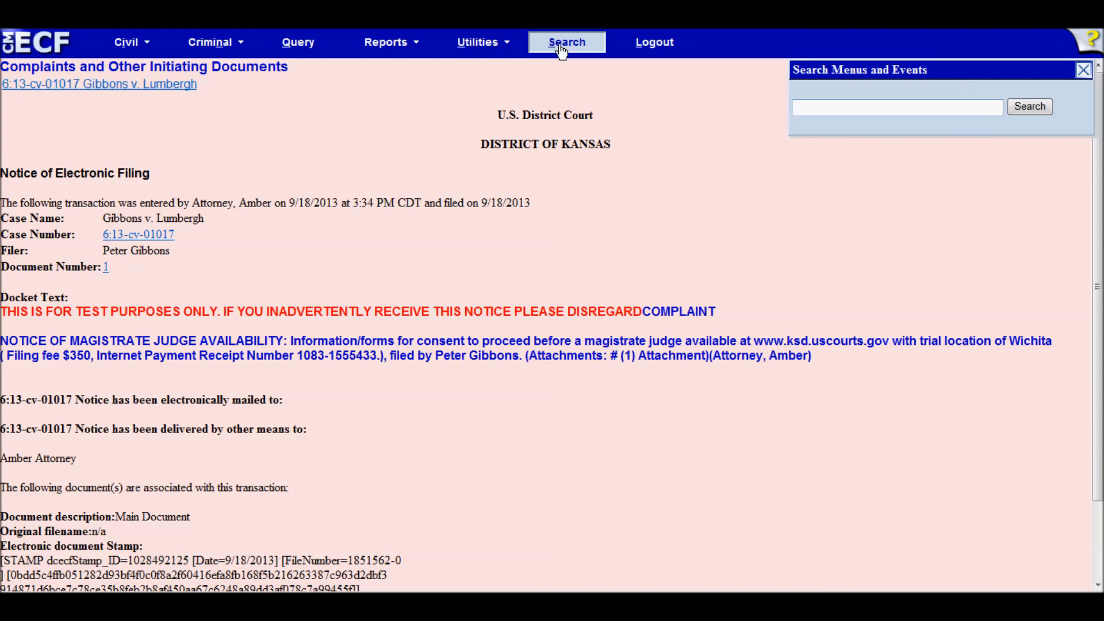
- Search menus and events for 'in forma' to list the In Forma Pauperis events
type("in for")
key("BackSpace")
type("rma")
left_click(1023, 103)
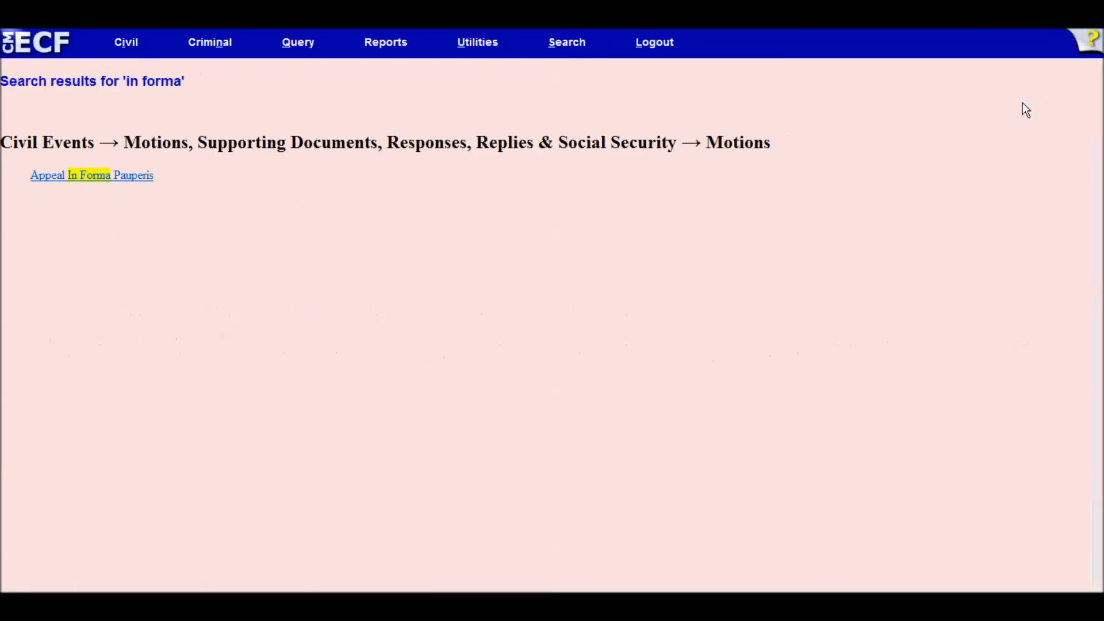
key("alt+s")
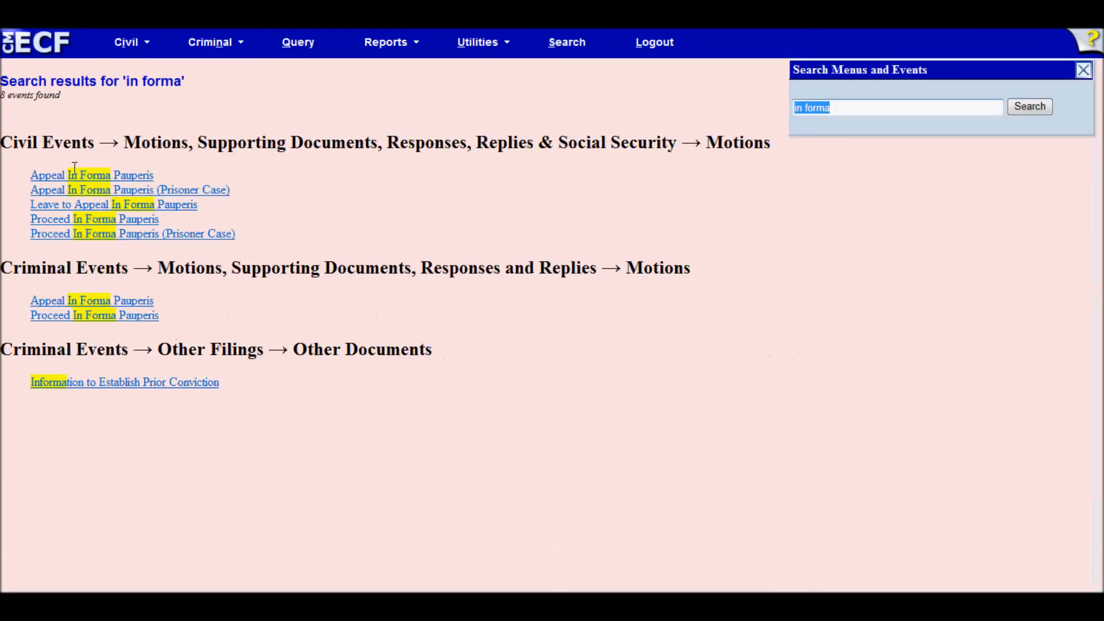